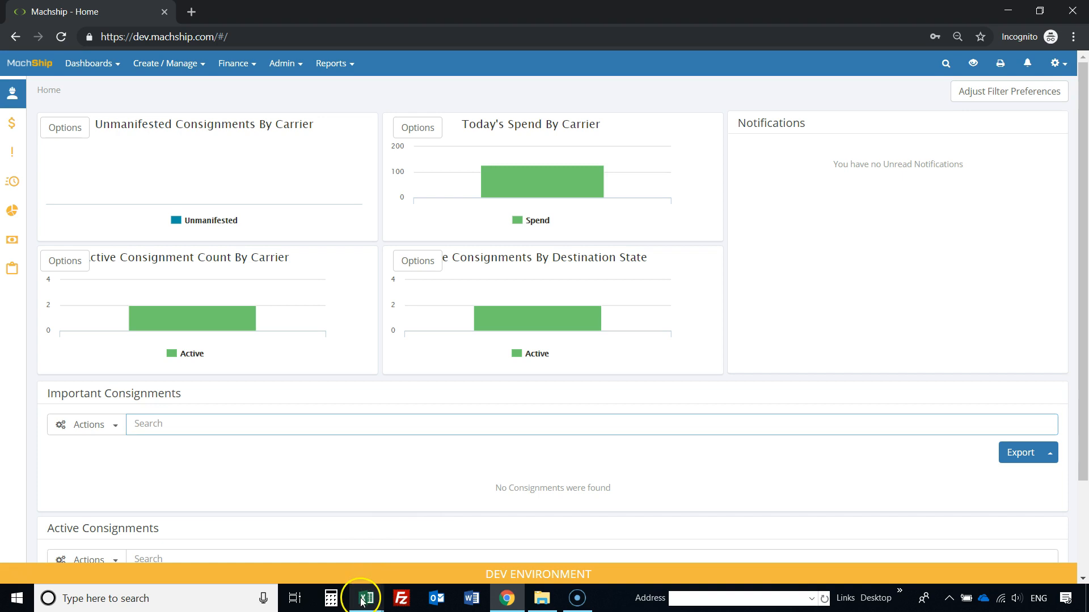
- Switch to Excel and review the NORTH_ACME19032019 CSV template's columns and the rates in 8TRC04 RATES.xlsx
click(317, 556)
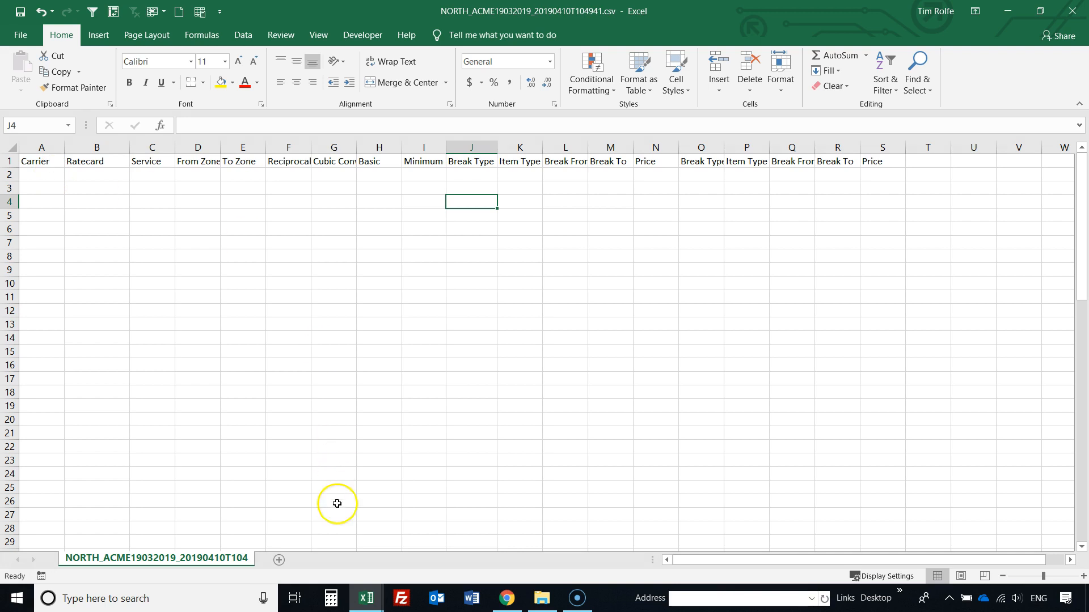
mouse_move(366, 596)
click(443, 544)
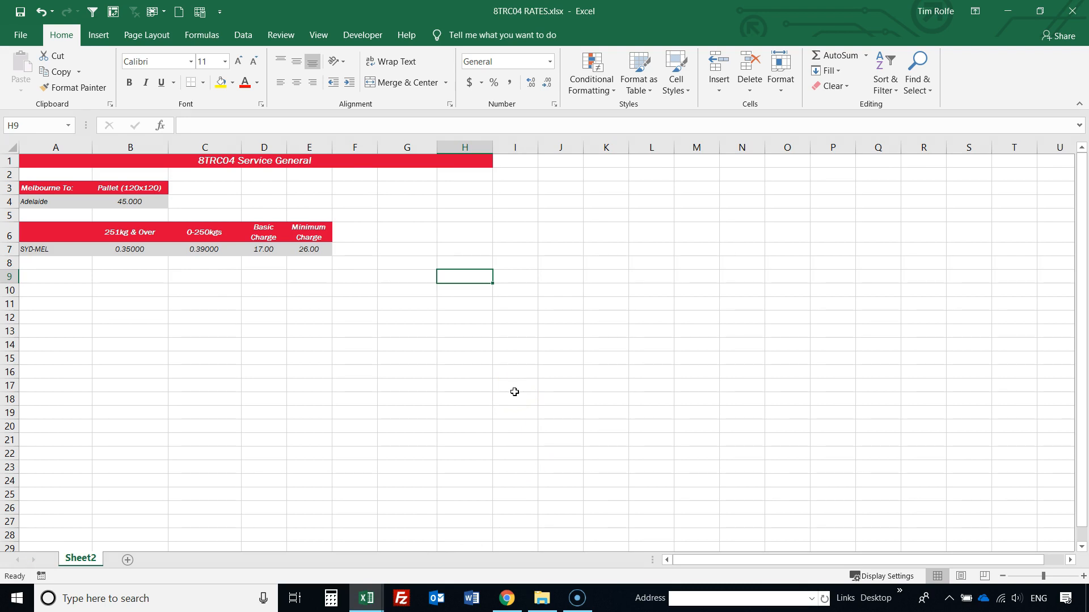
- Switch to MachShip in Chrome, open the carriers list and search it for north
click(507, 598)
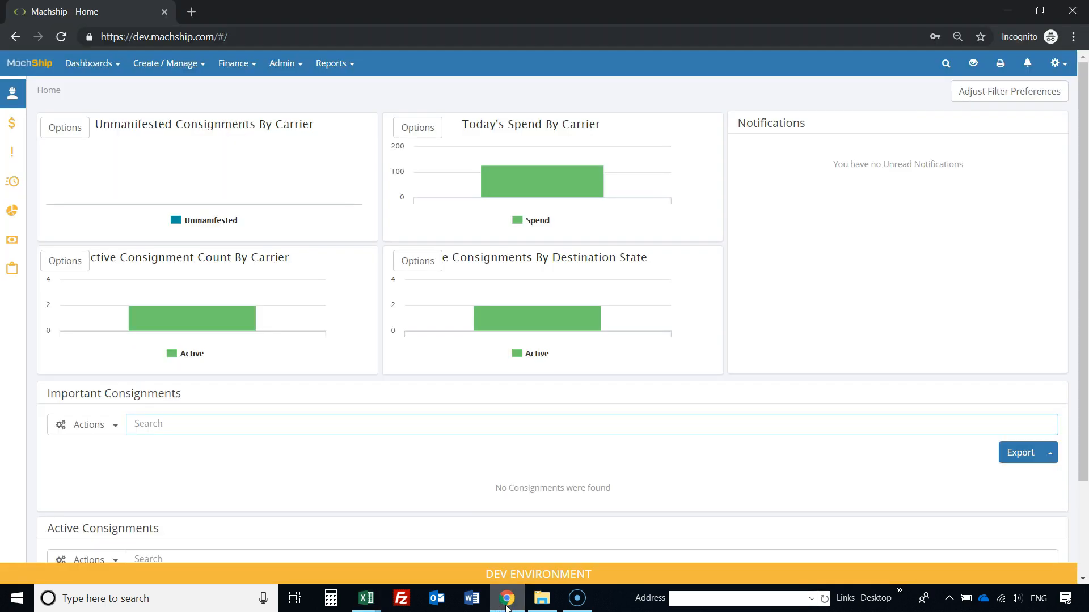
click(283, 64)
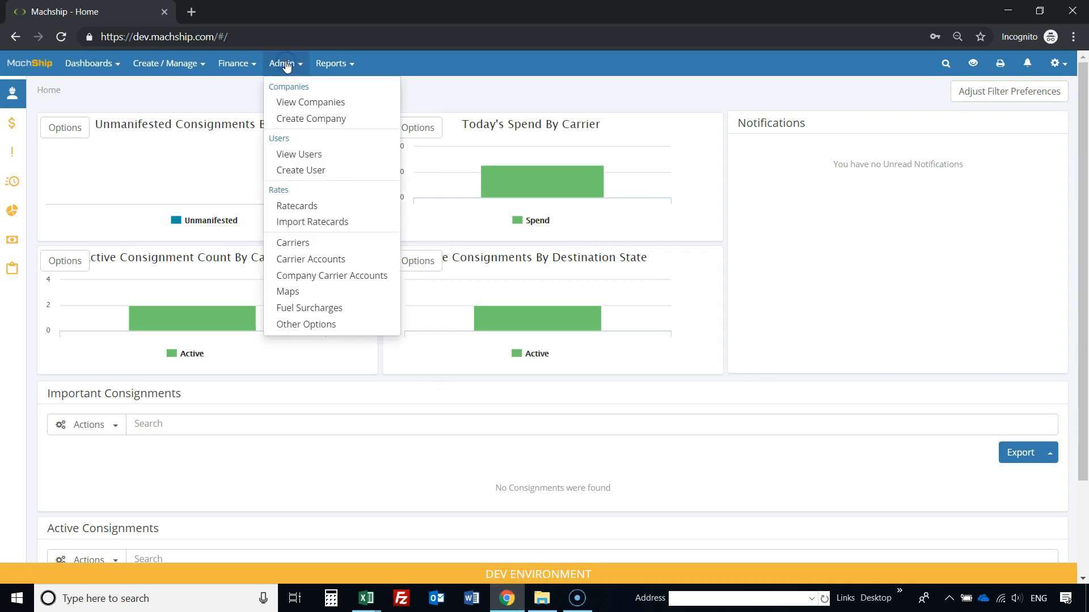
click(330, 243)
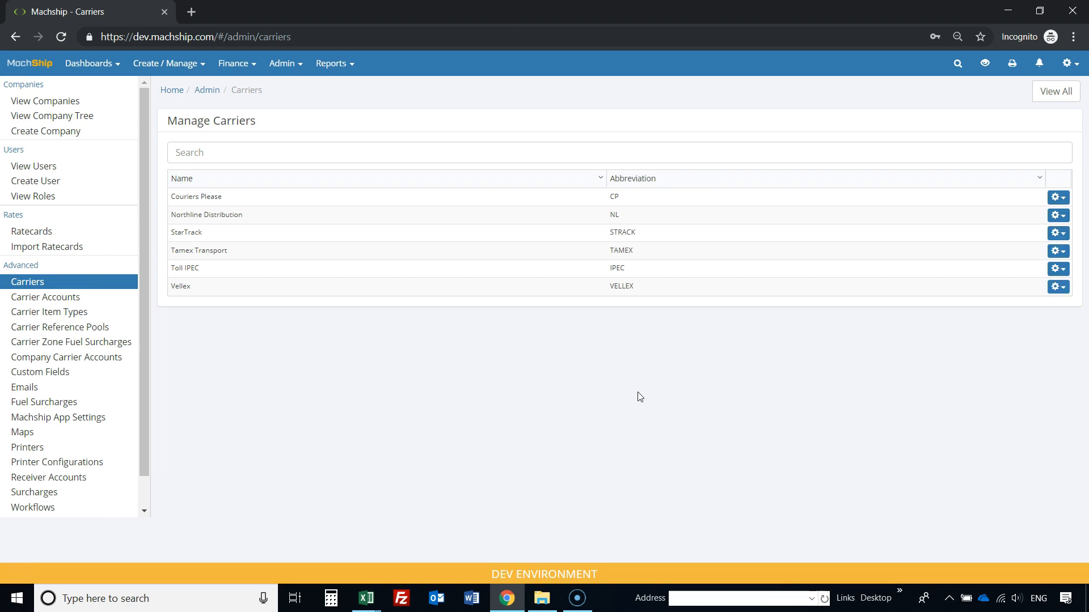
click(365, 154)
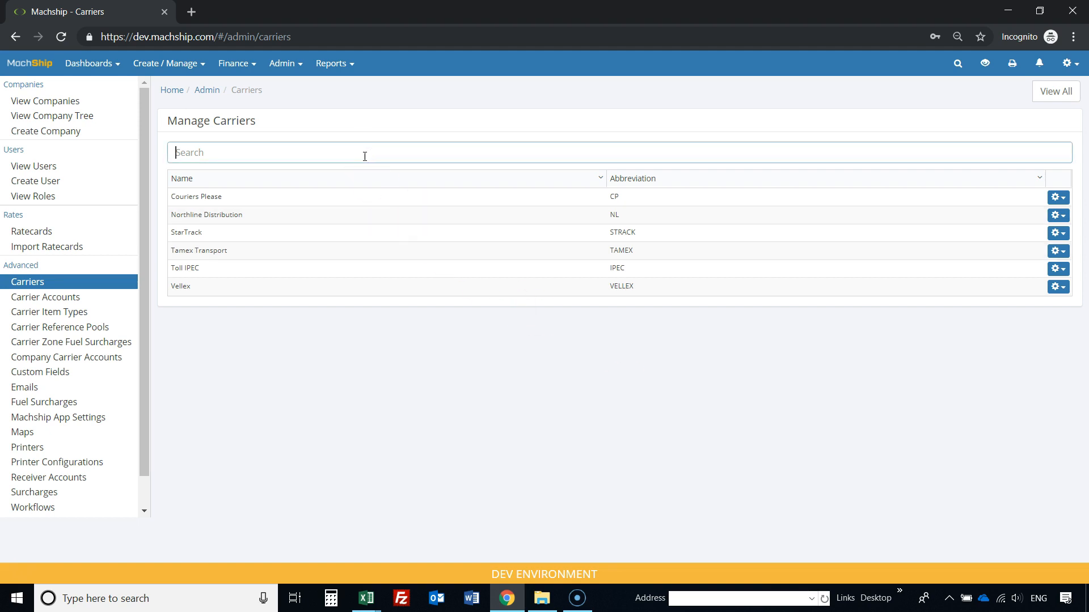
text(north)
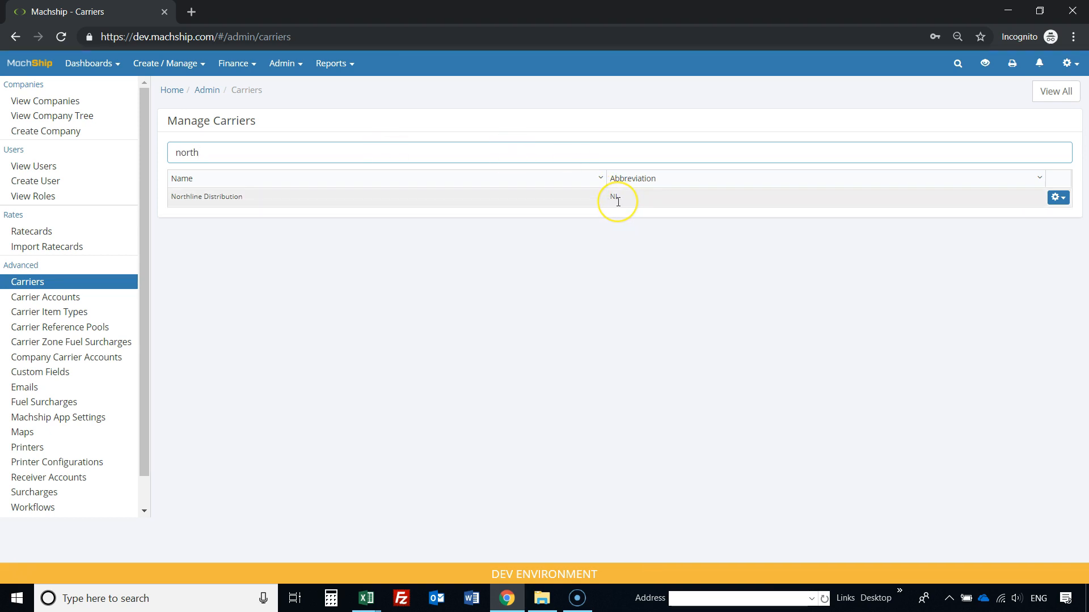
- In the NORTH_ACME CSV in Excel, enter NL as the carrier in cell A2 and select the Ratecard cell B2
mouse_move(367, 597)
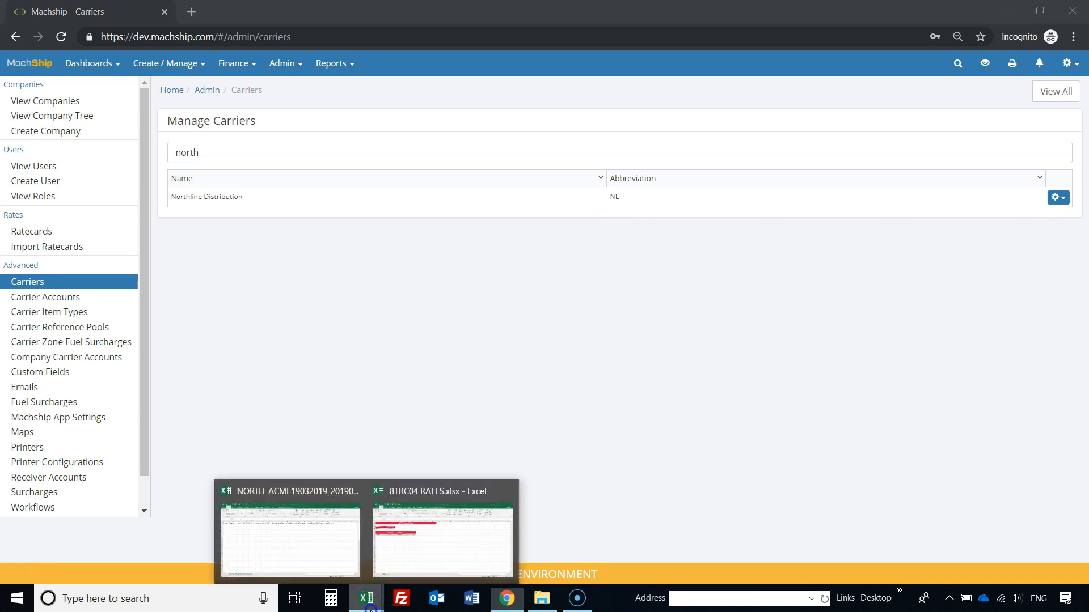
click(309, 588)
click(53, 175)
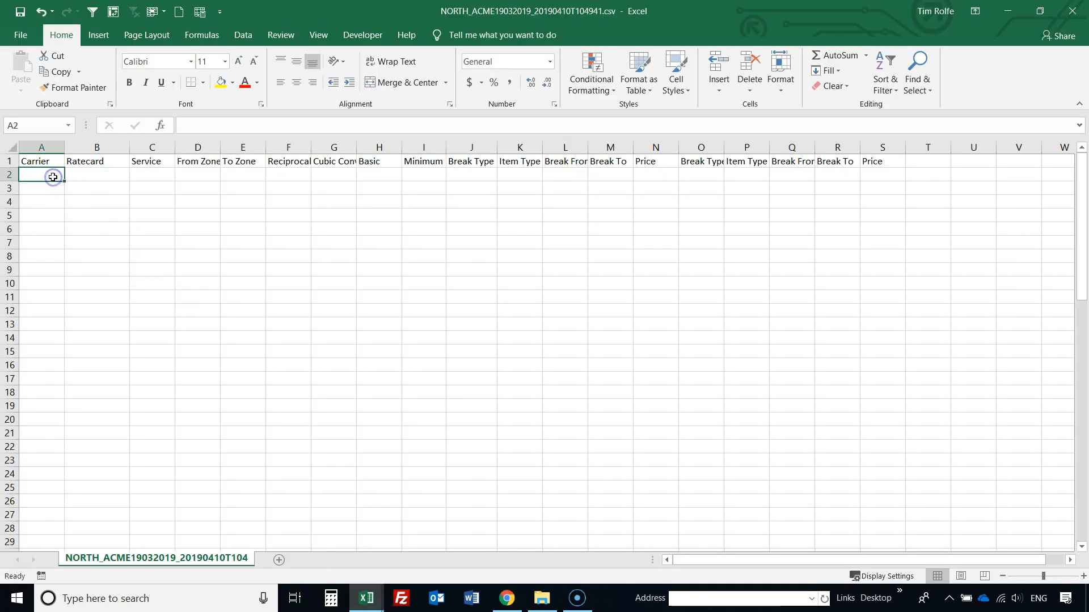
text(NL)
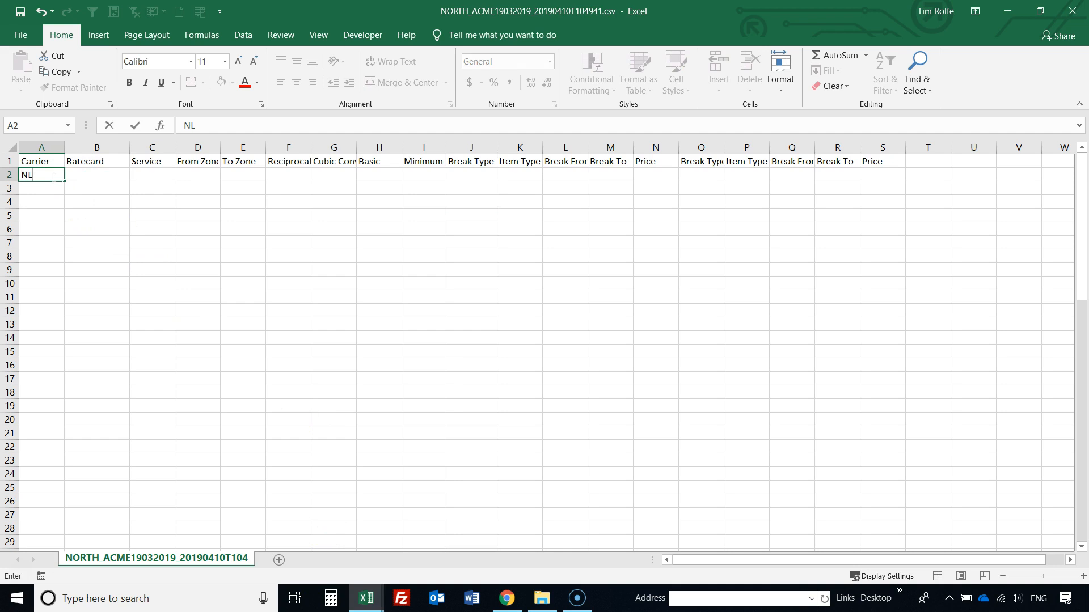
key(Return)
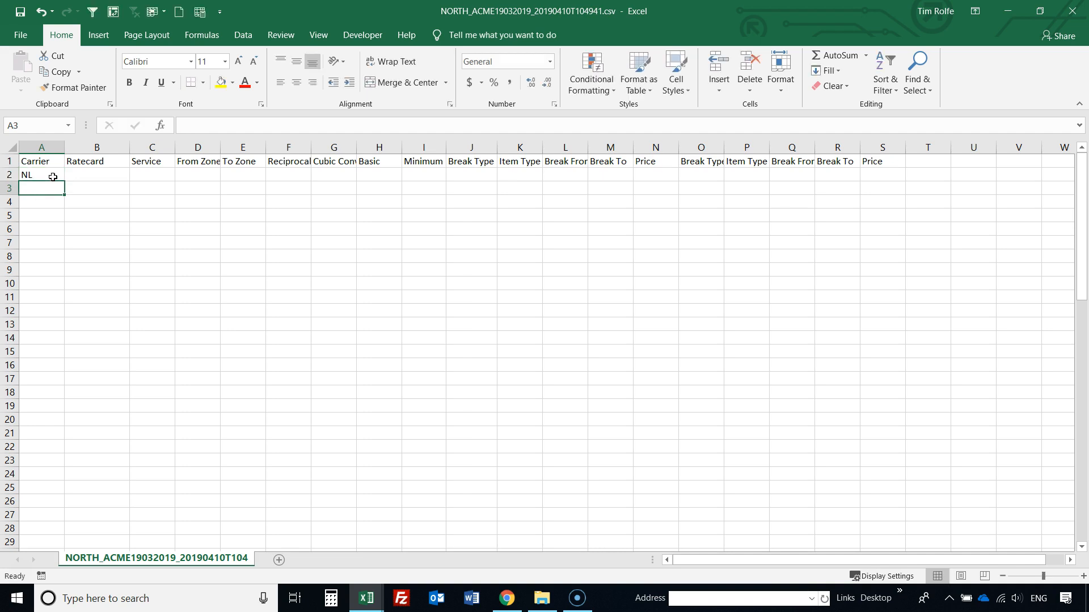
click(99, 175)
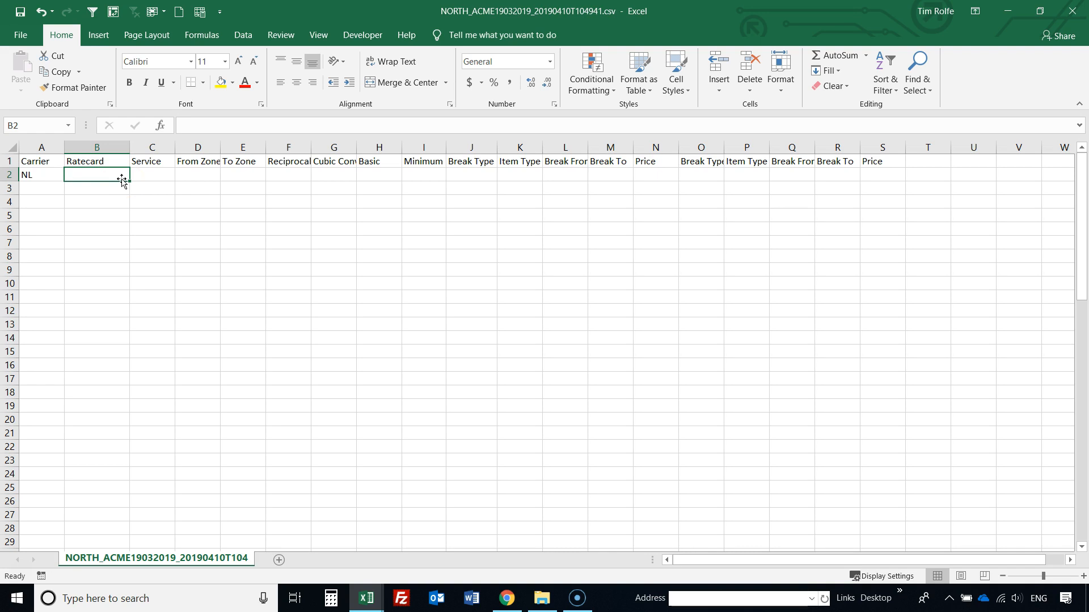
- Switch to MachShip, open the ratecards list and filter it by the carrier Northline Distribution (NL)
click(506, 598)
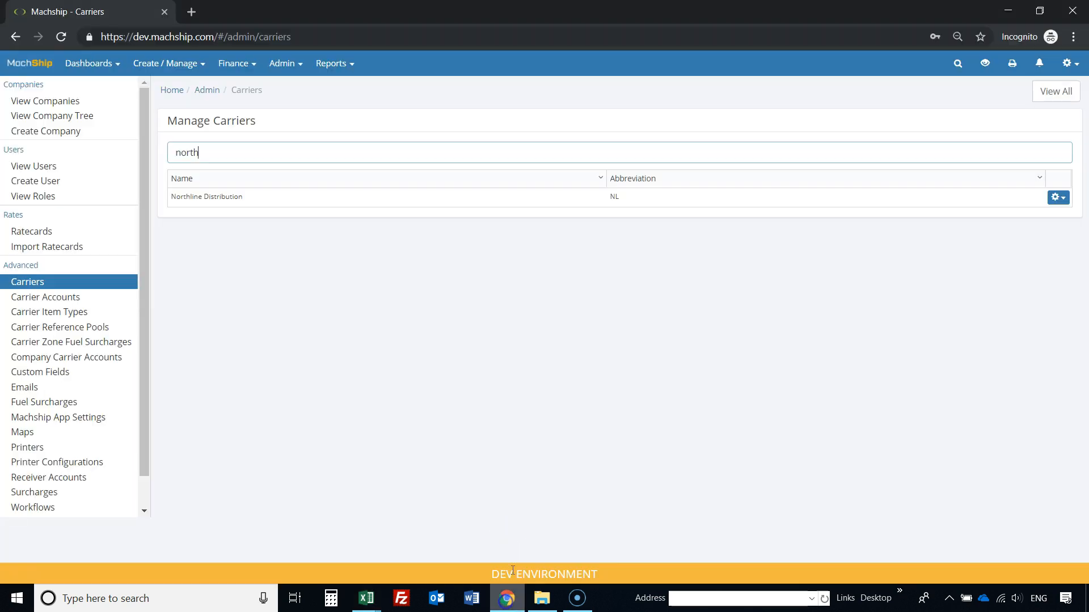
click(282, 67)
click(314, 205)
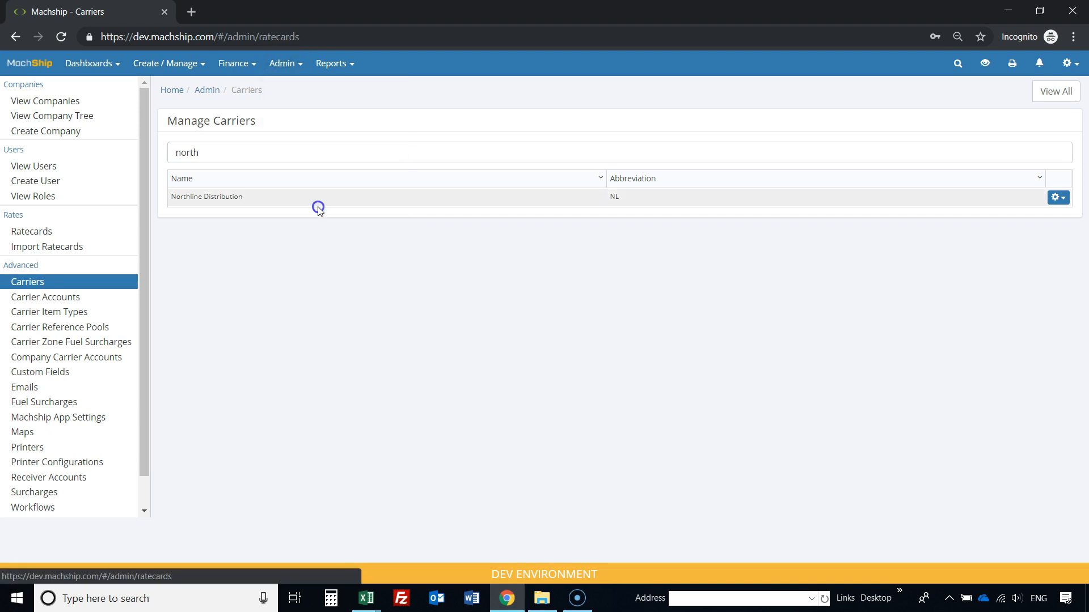
click(731, 162)
text(ne)
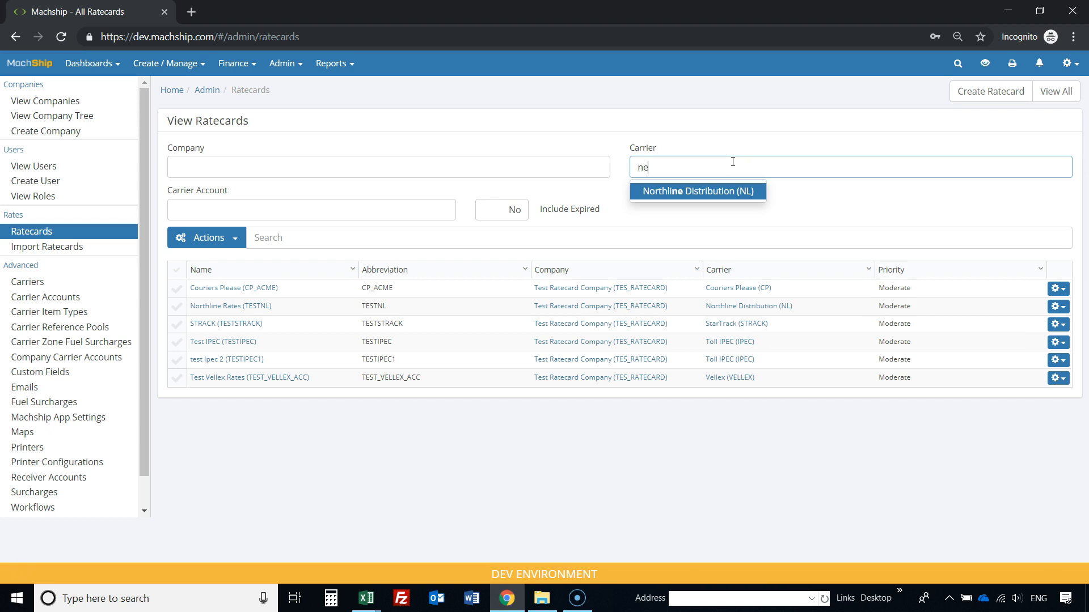
key(Return)
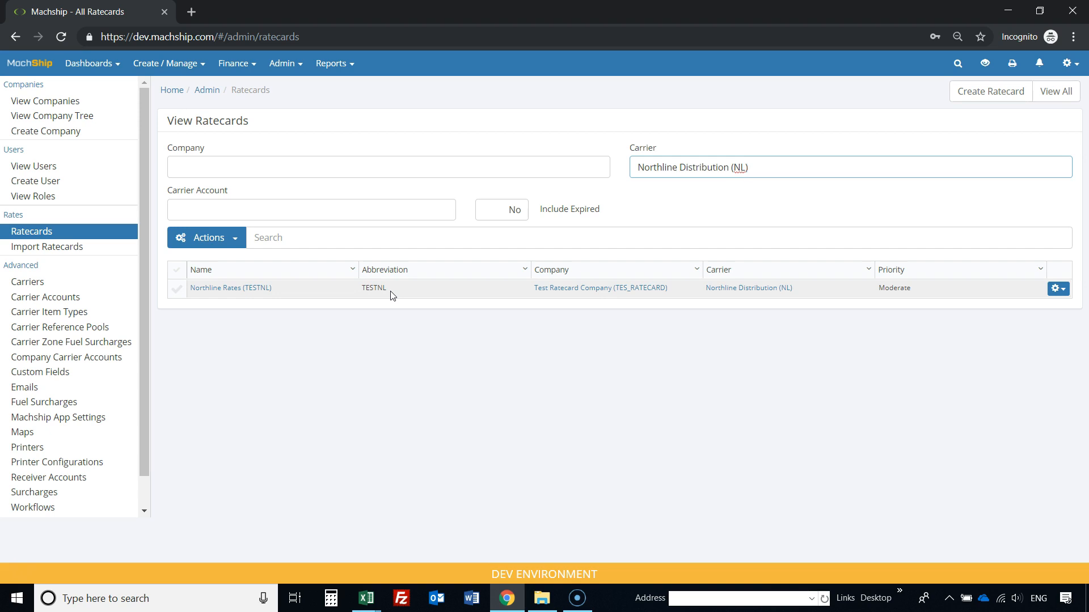
- Copy the ratecard code 8TRC04 from the title of 8TRC04 RATES.xlsx into cell B2 of the NORTH_ACME CSV
mouse_move(367, 598)
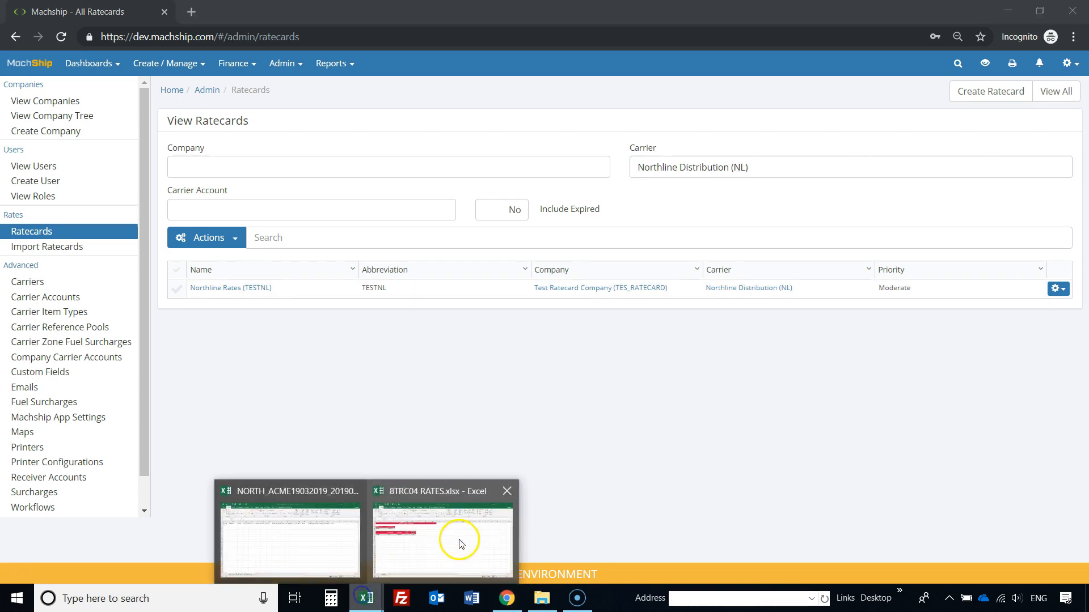
click(460, 539)
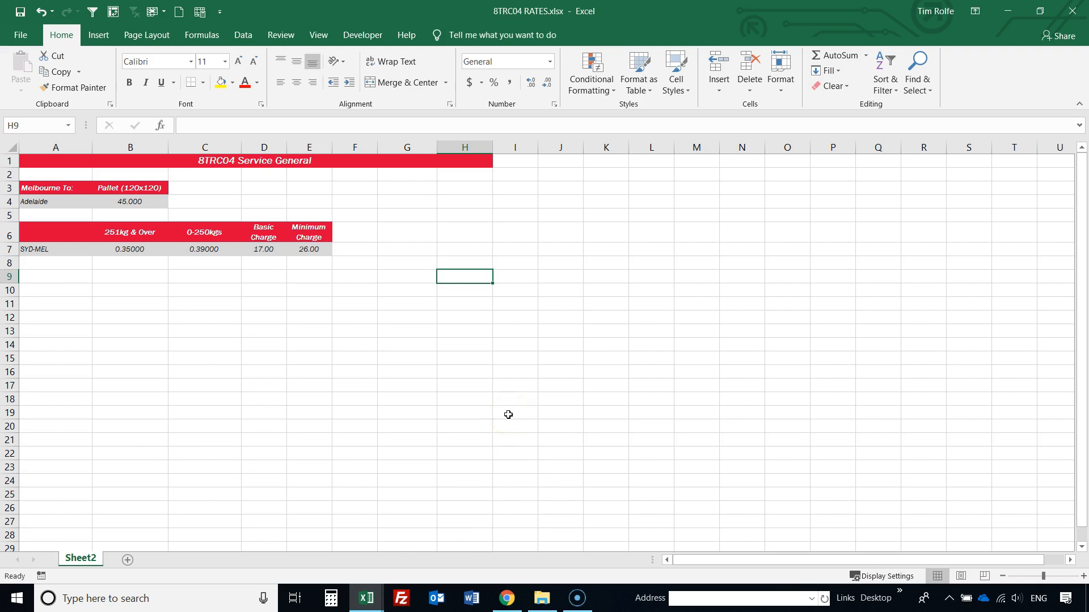
click(219, 166)
drag(216, 125, 181, 126)
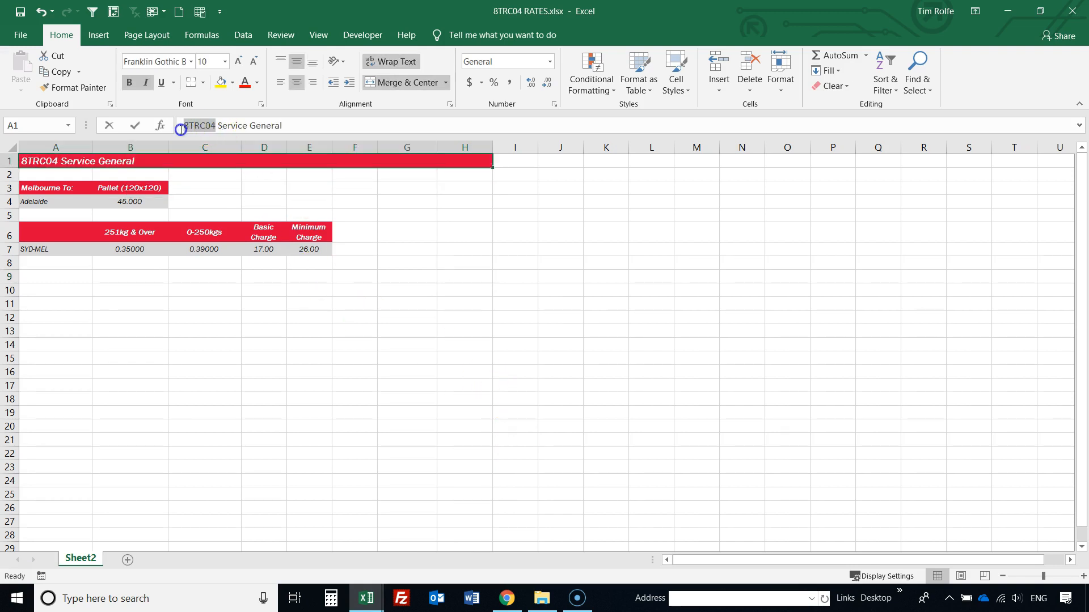
key(ctrl+c)
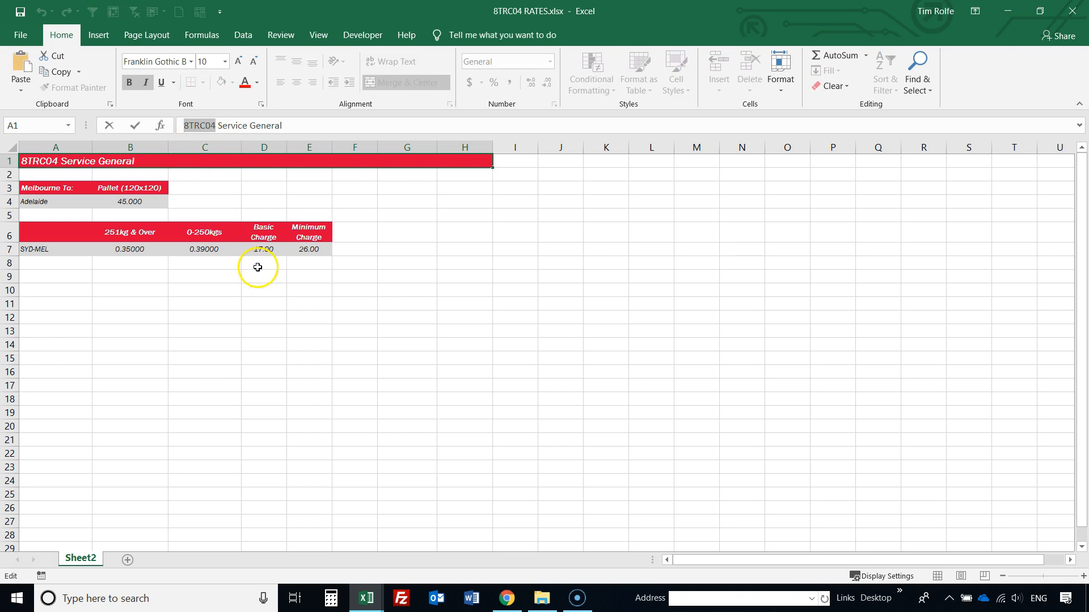
key(alt+Tab)
key(ctrl+v)
click(132, 234)
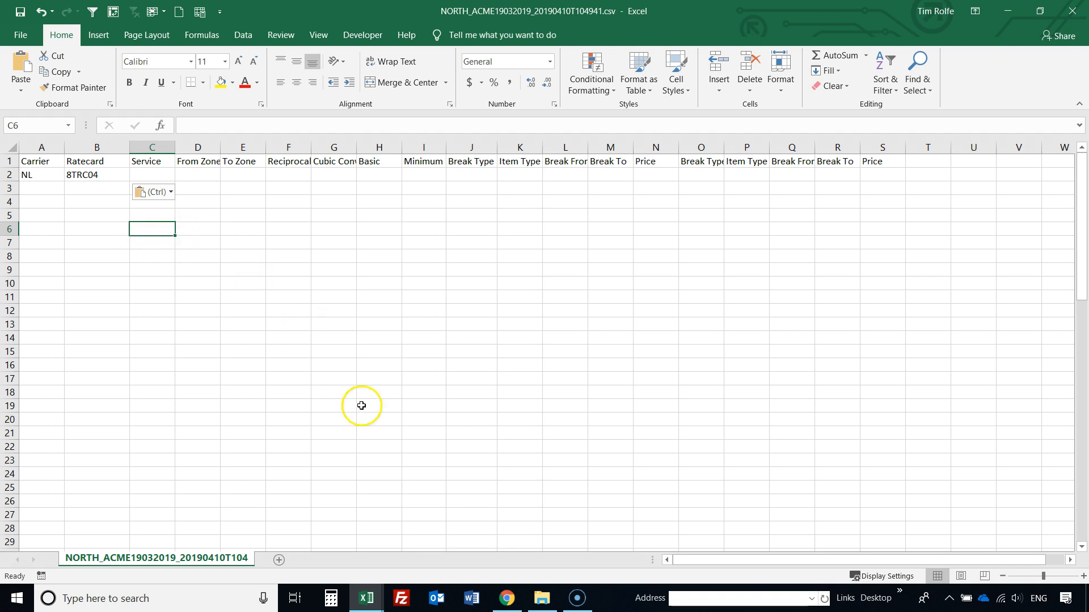
- Check the service in 8TRC04 RATES.xlsx, and in MachShip search carriers for nl and view Northline Distribution's services
mouse_move(374, 596)
click(397, 554)
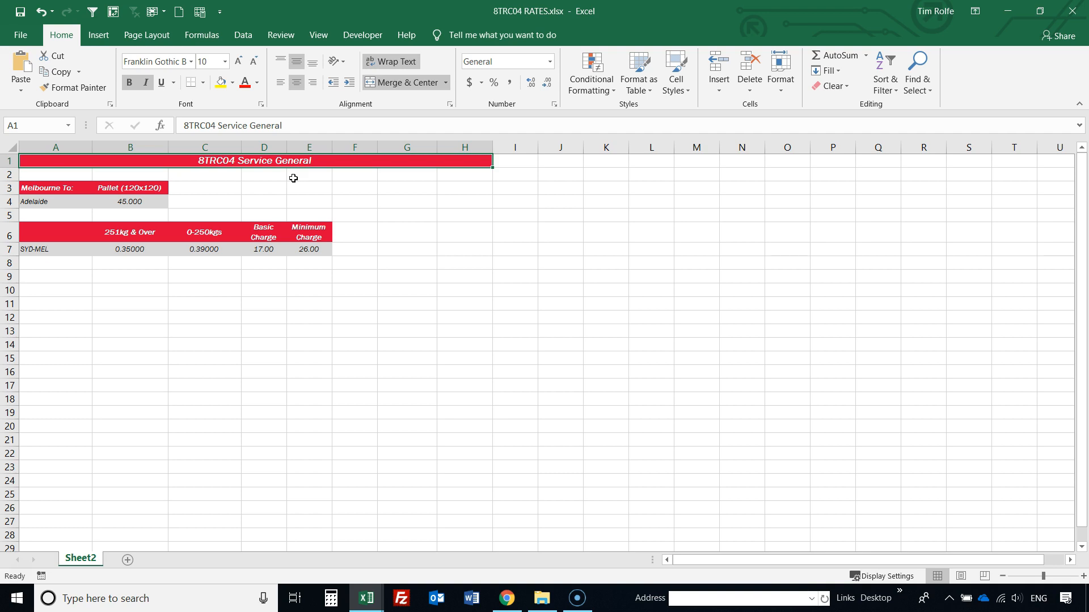
click(516, 606)
click(286, 74)
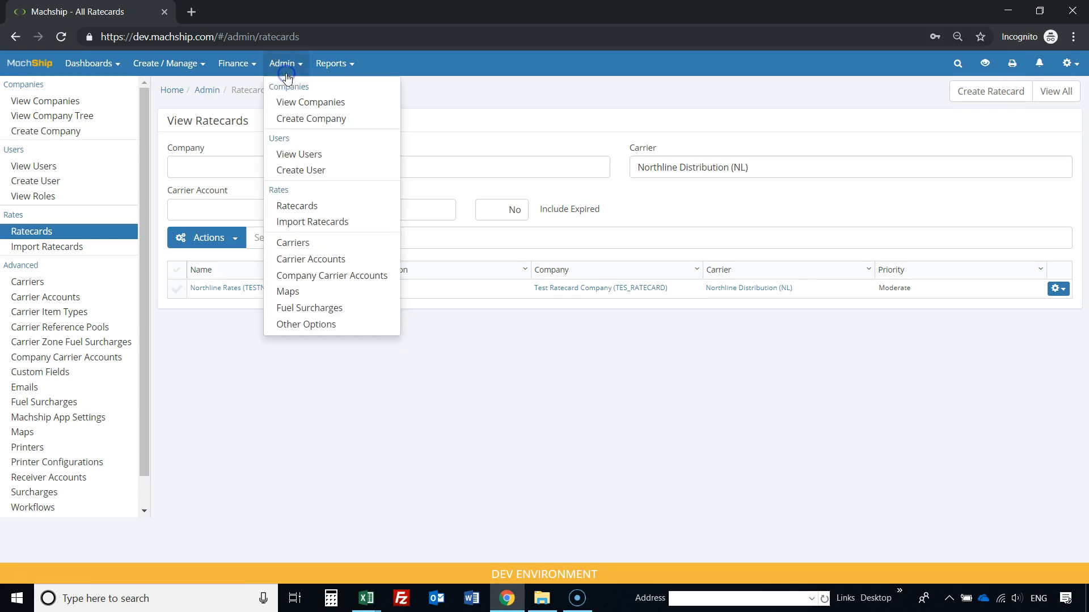
click(306, 242)
click(314, 152)
text(nl)
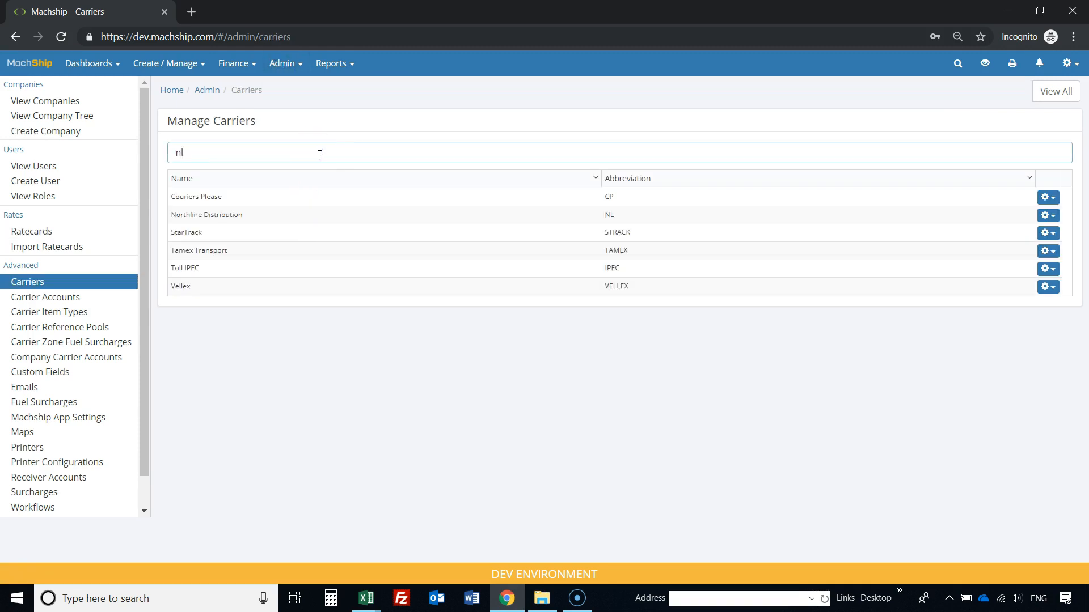
click(1054, 197)
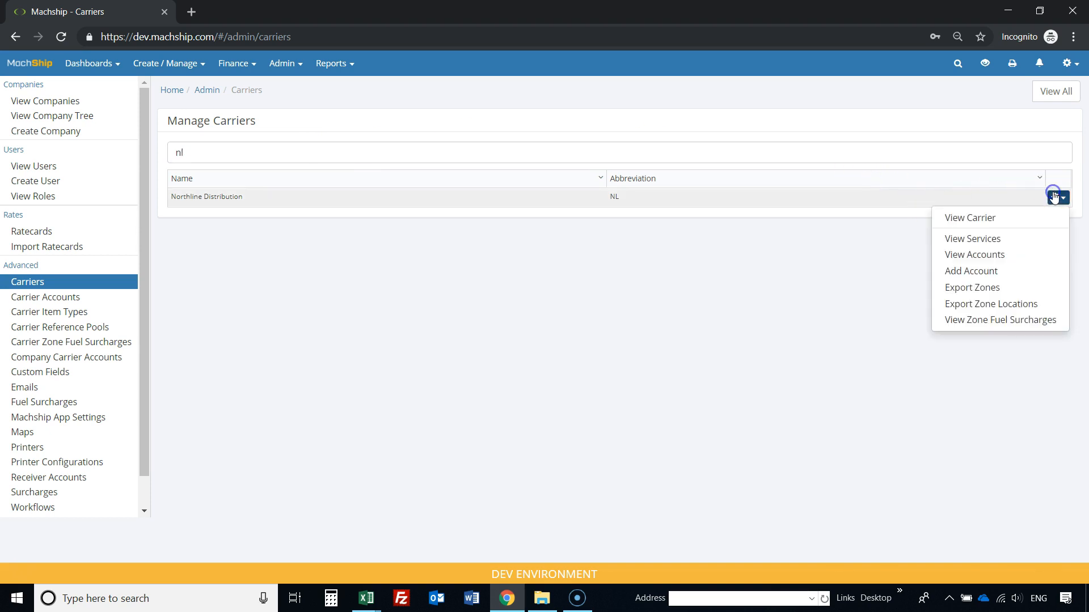
click(1034, 238)
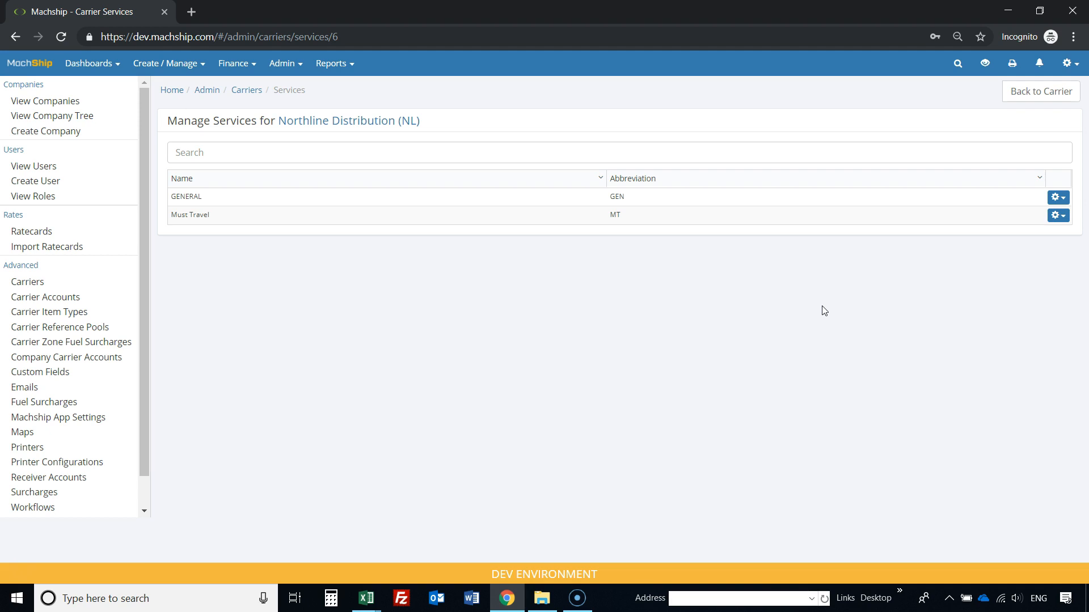
- Copy the GENERAL service's abbreviation GEN into cell C2 of the NORTH_ACME CSV in Excel and autofit the From Zone column
double_click(617, 196)
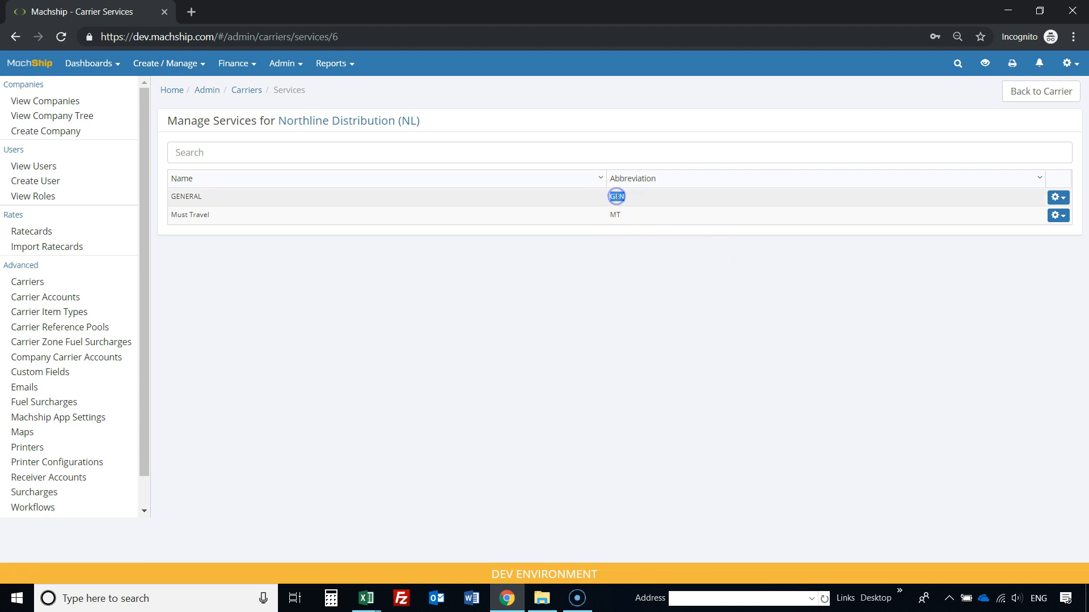
click(1008, 10)
mouse_move(365, 598)
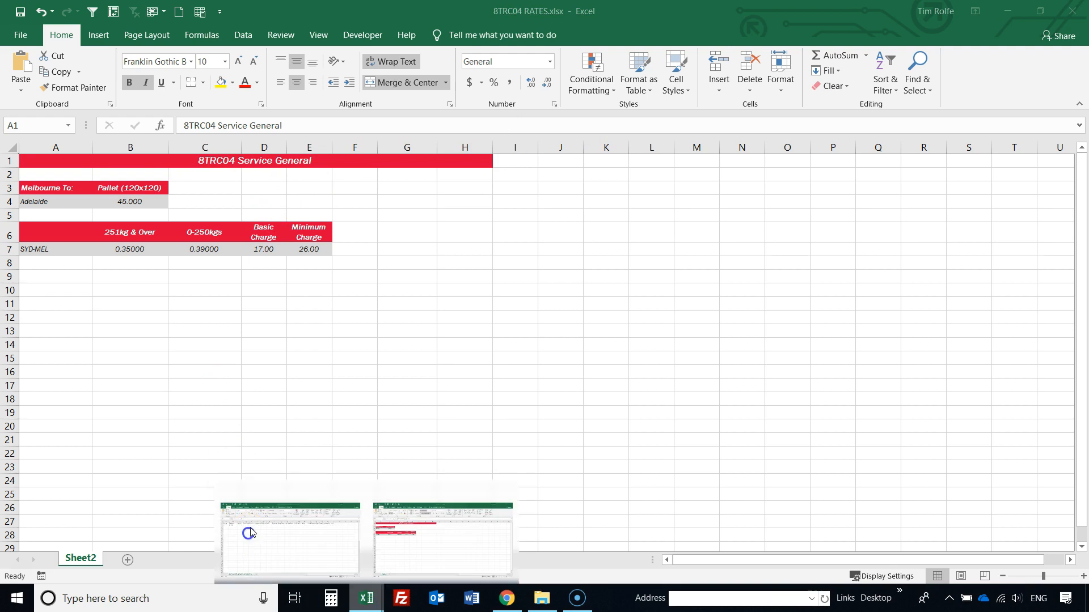
click(248, 533)
click(165, 175)
key(ctrl+v)
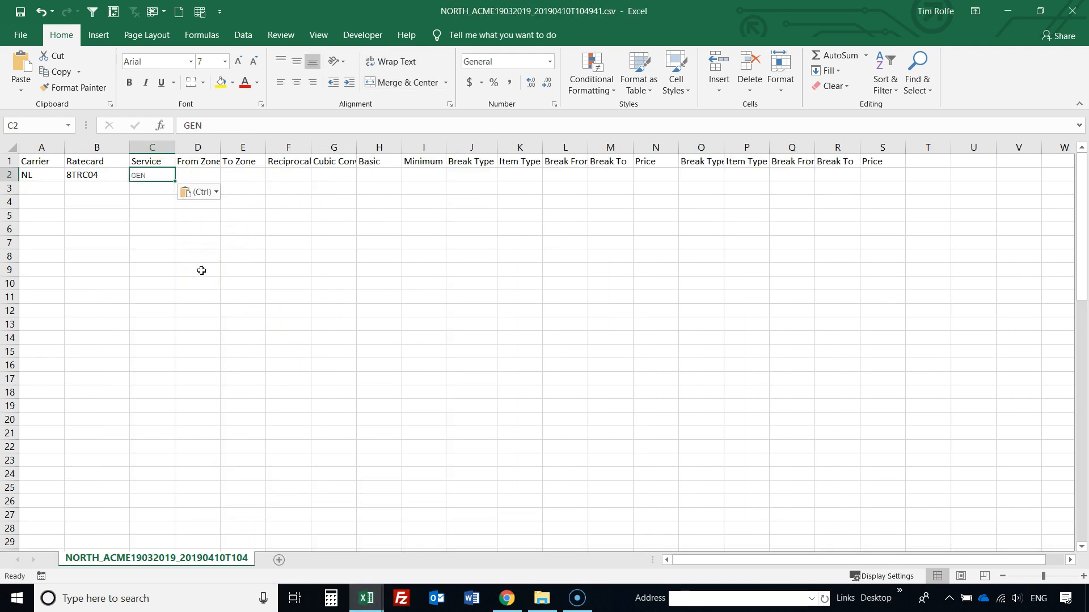
double_click(221, 147)
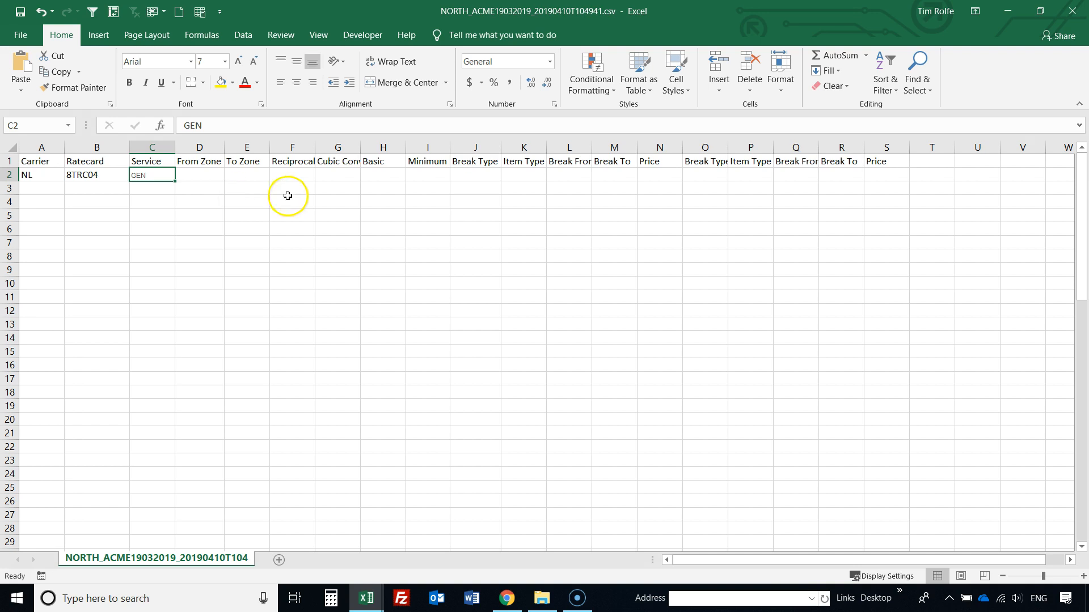
- Switch to MachShip and open the zones and locations map for the carrier Northline Distribution (NL)
click(509, 598)
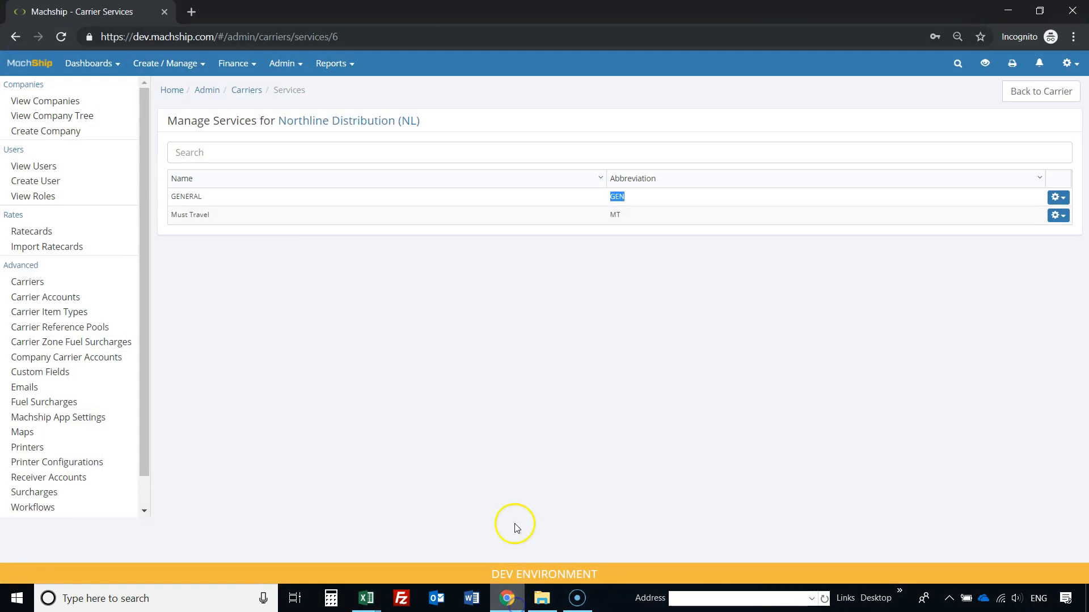
click(288, 67)
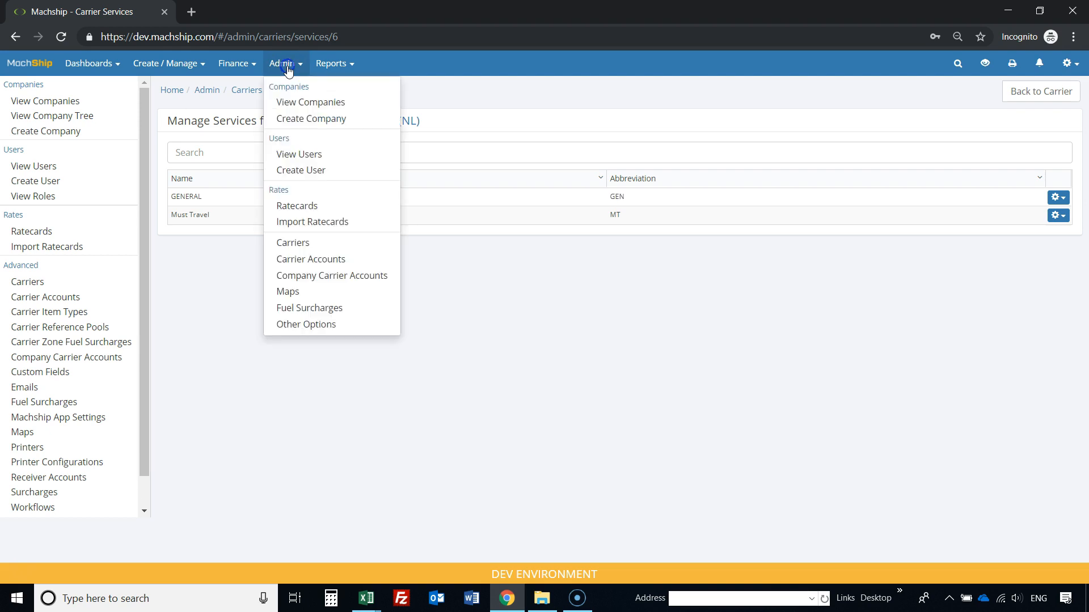
click(295, 290)
click(678, 163)
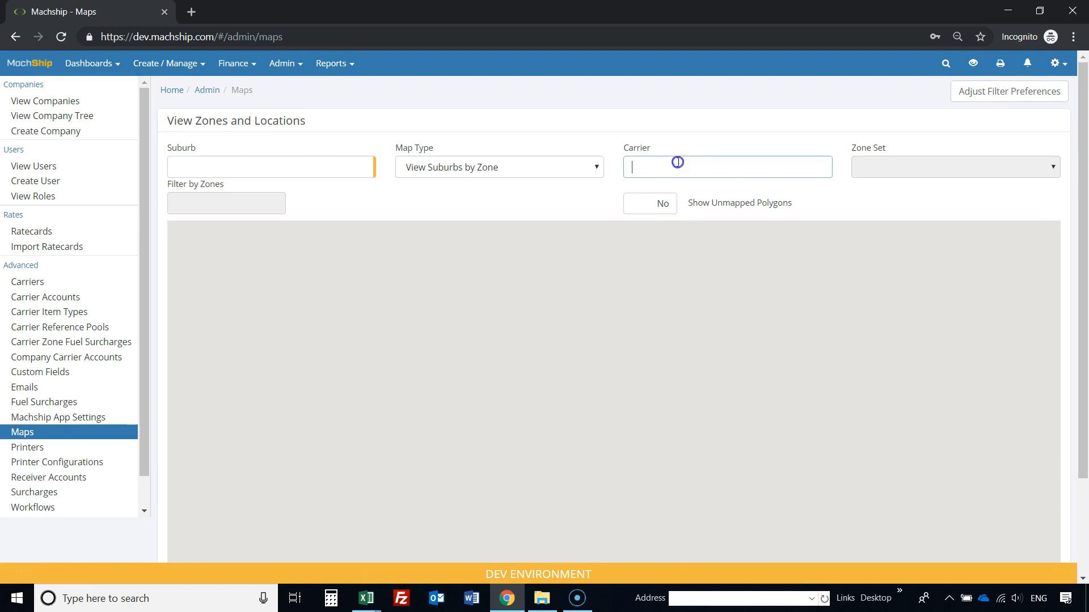
text(nor)
key(Return)
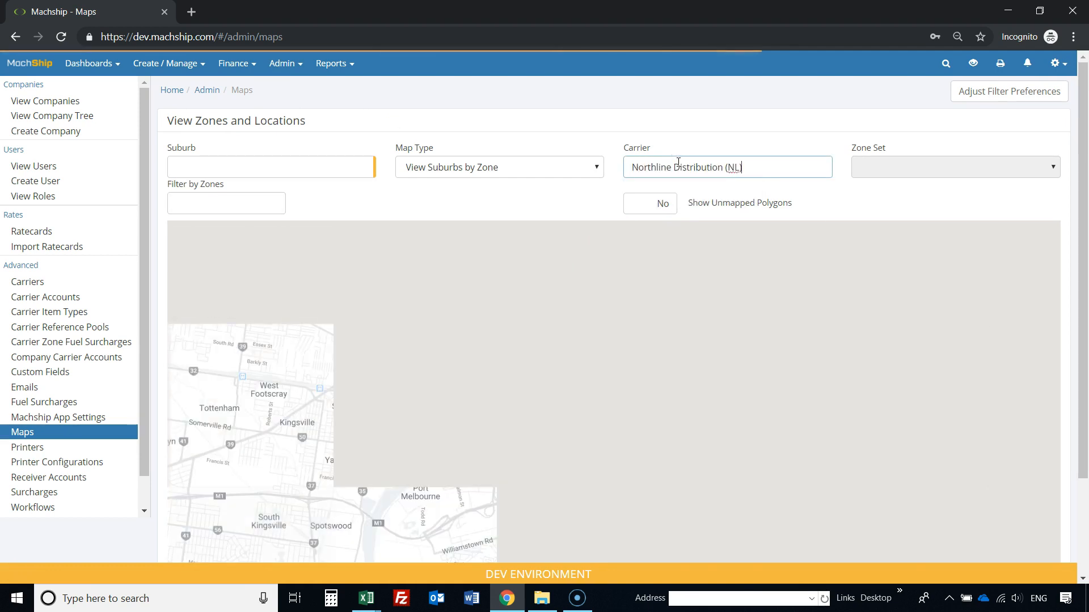
click(239, 214)
- Find the suburb SYDNEY, 2000, NSW on the map and view its zone codes
click(264, 168)
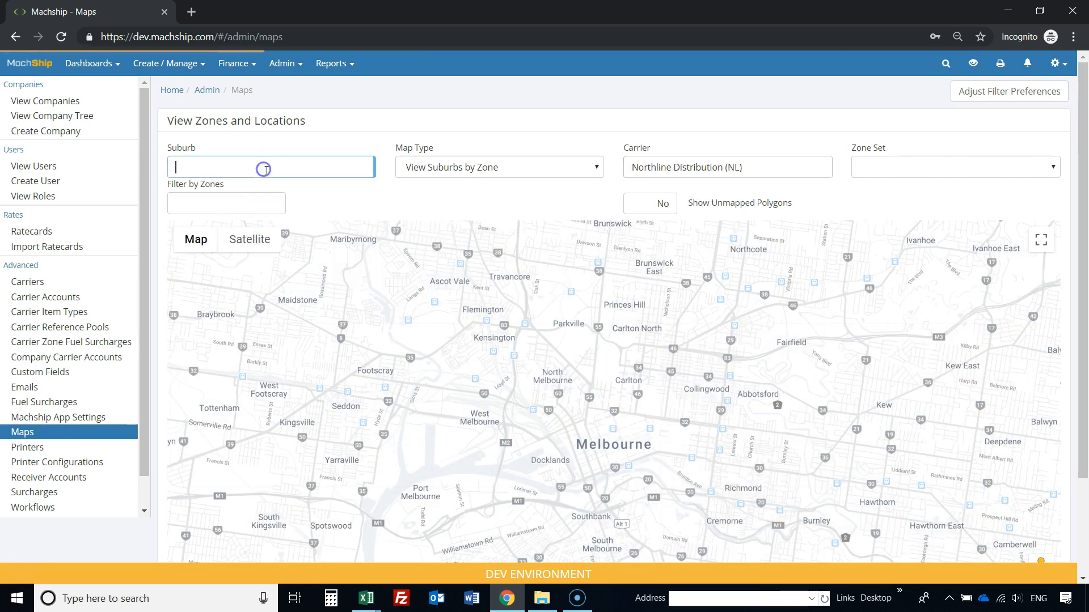
text(syd)
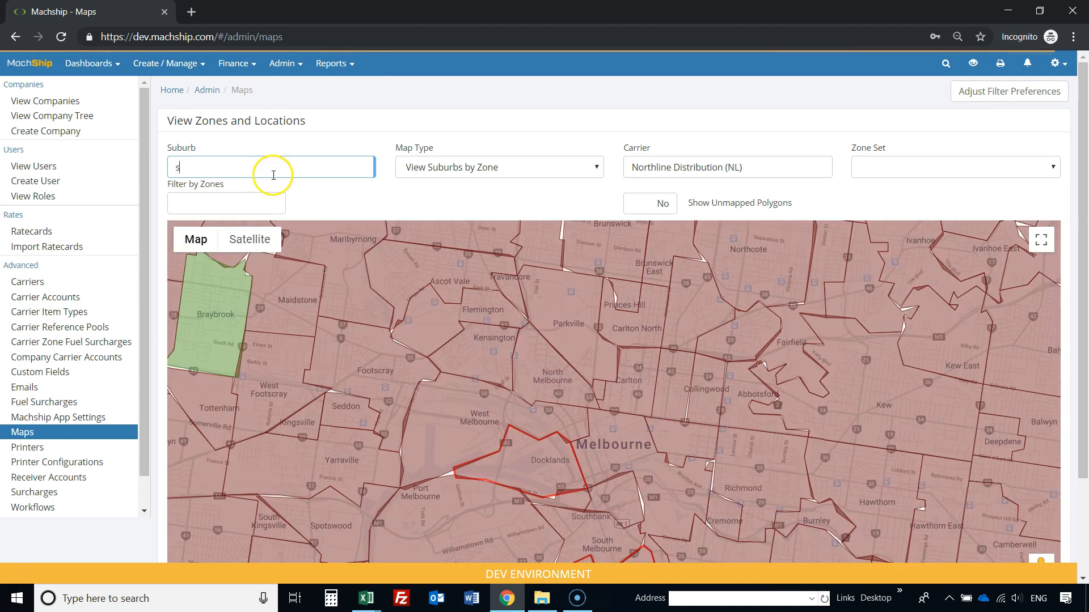
key(Return)
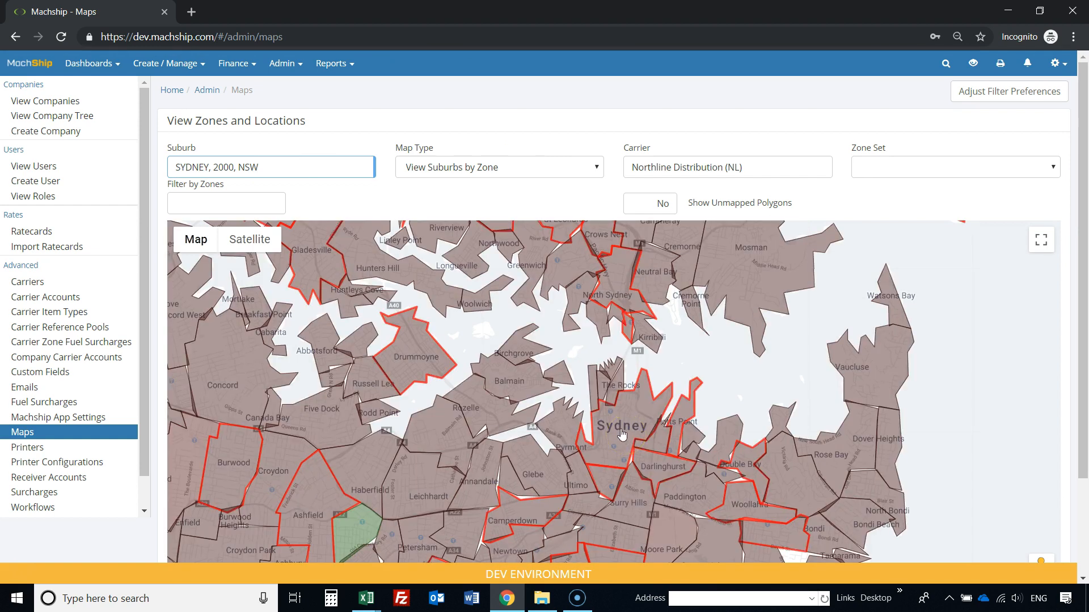
click(622, 434)
click(606, 275)
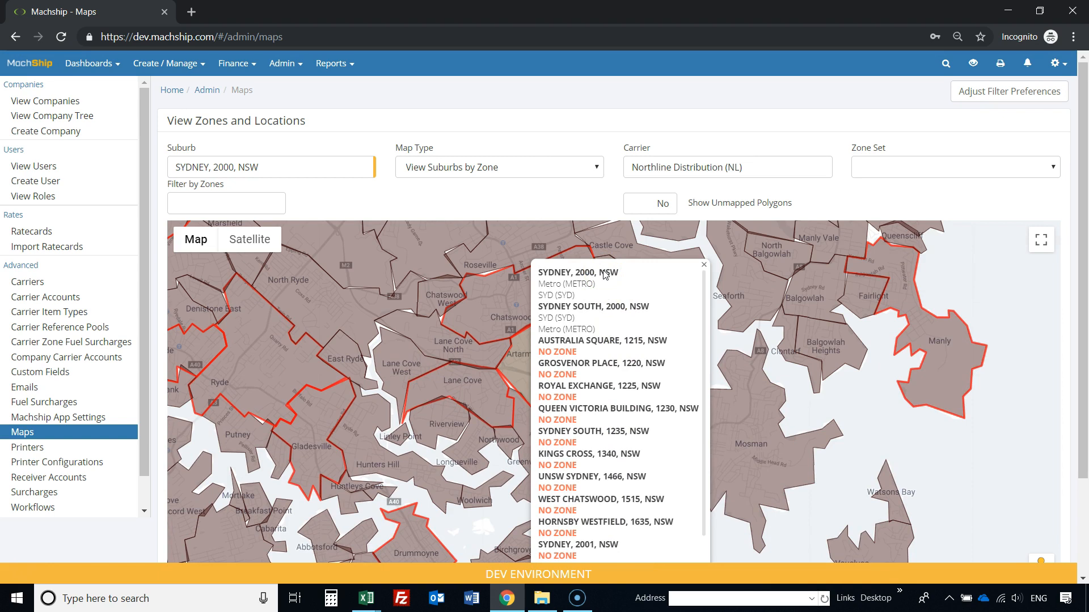
click(549, 287)
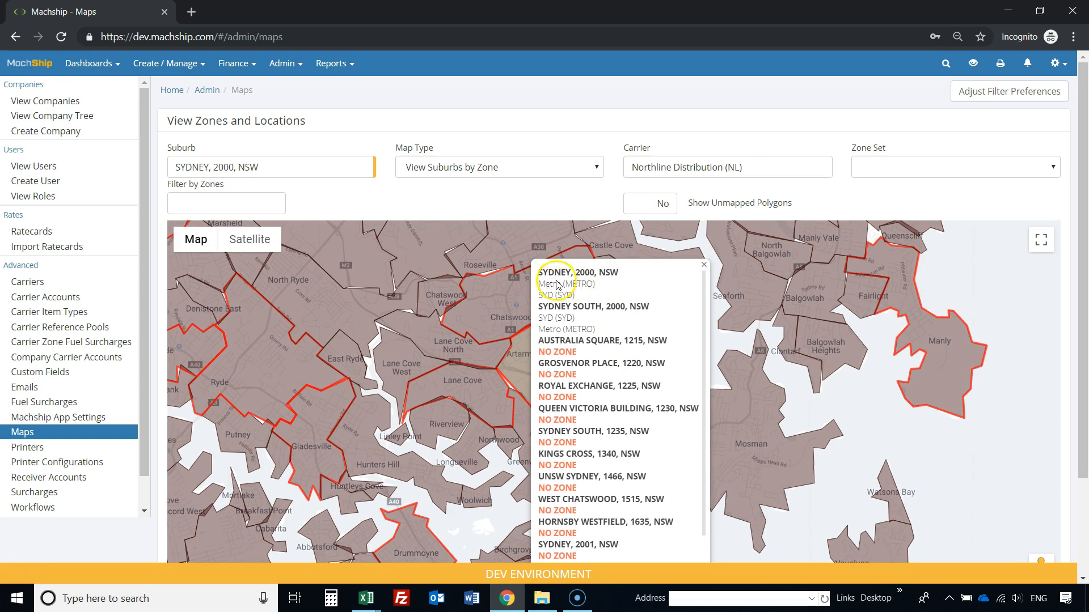
click(643, 292)
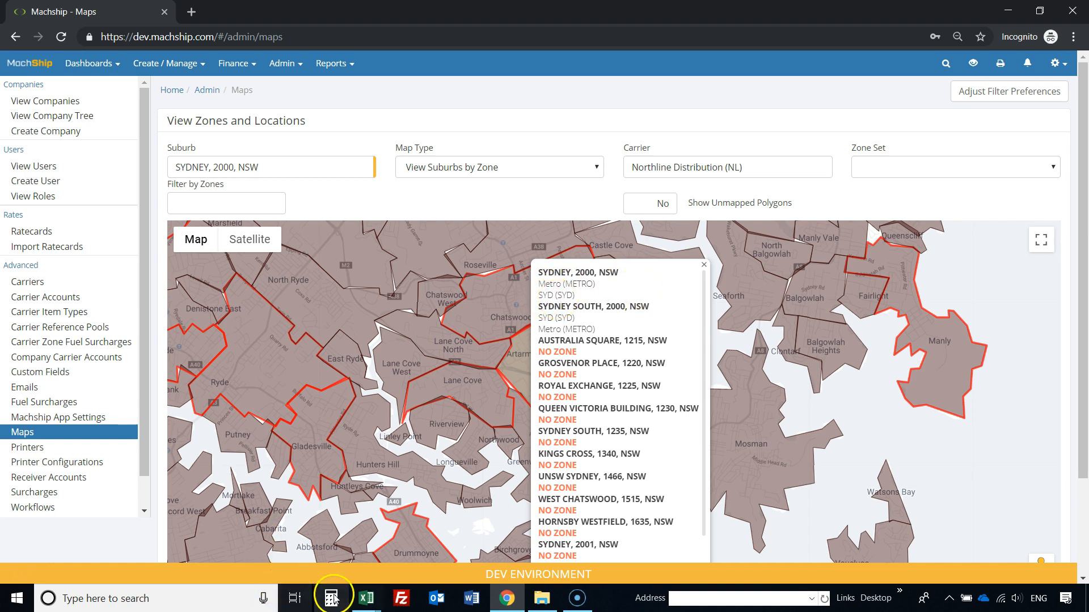
- Check the routes in 8TRC04 RATES.xlsx, and in MachShip view the zone codes of ADELAIDE, 5000, SA on the map
mouse_move(366, 598)
click(430, 504)
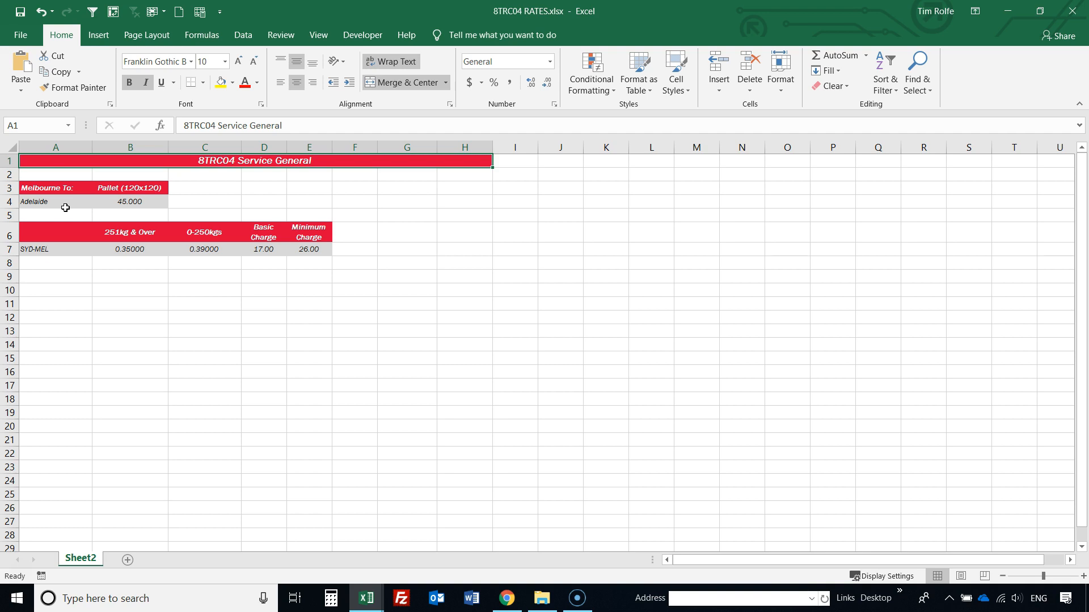
click(507, 596)
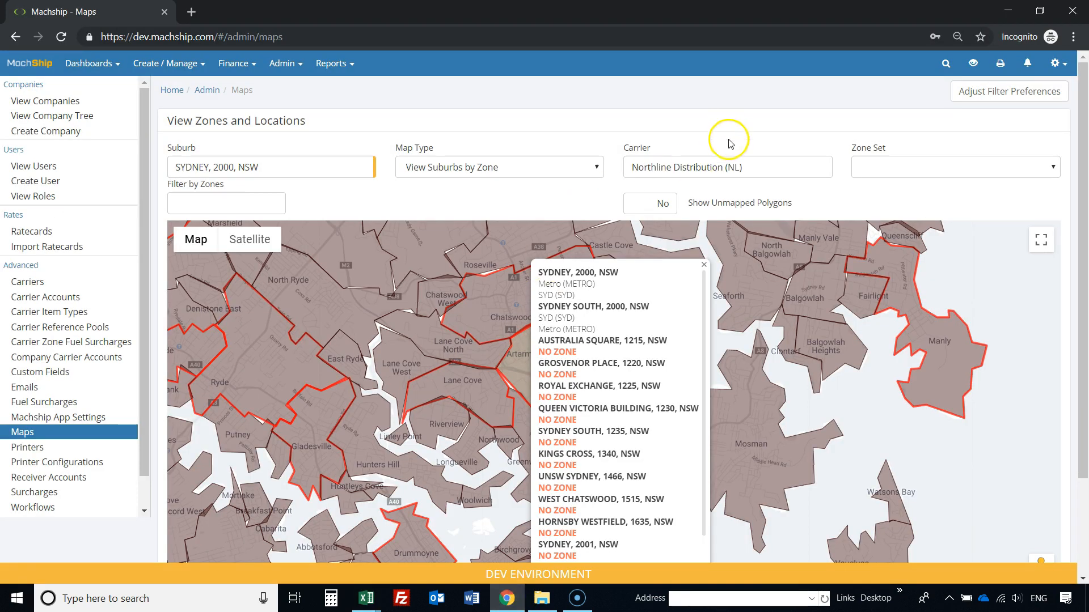
drag(347, 168, 152, 167)
text(a)
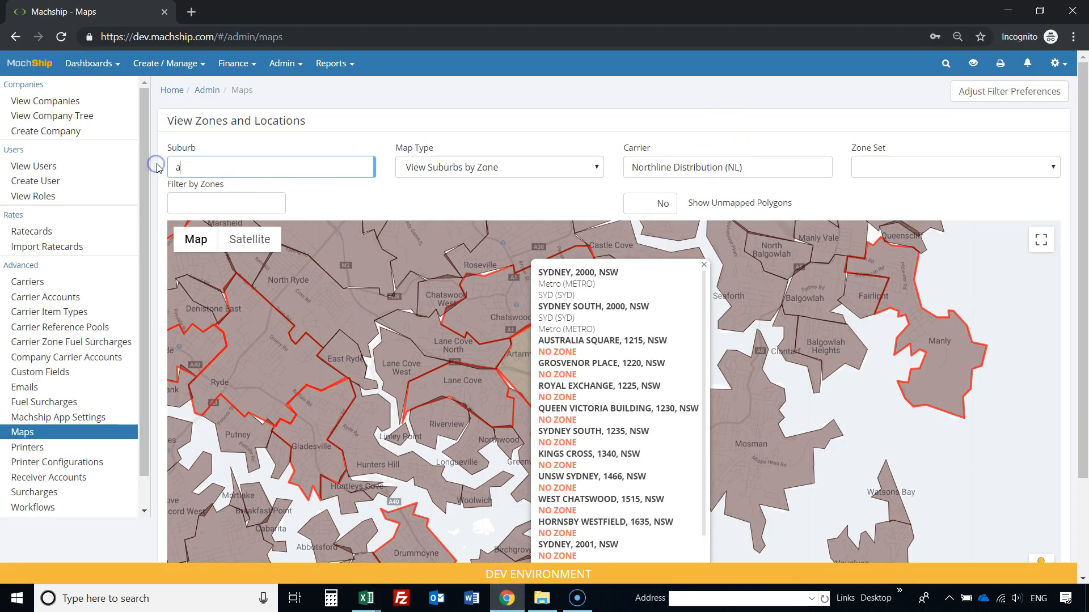
text(del)
key(Return)
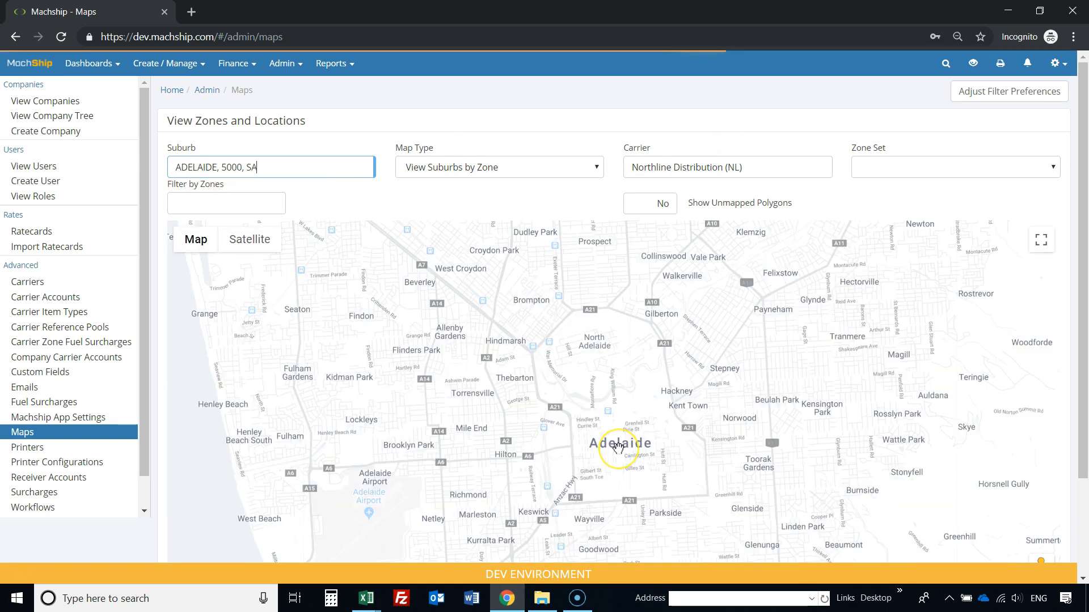
click(619, 445)
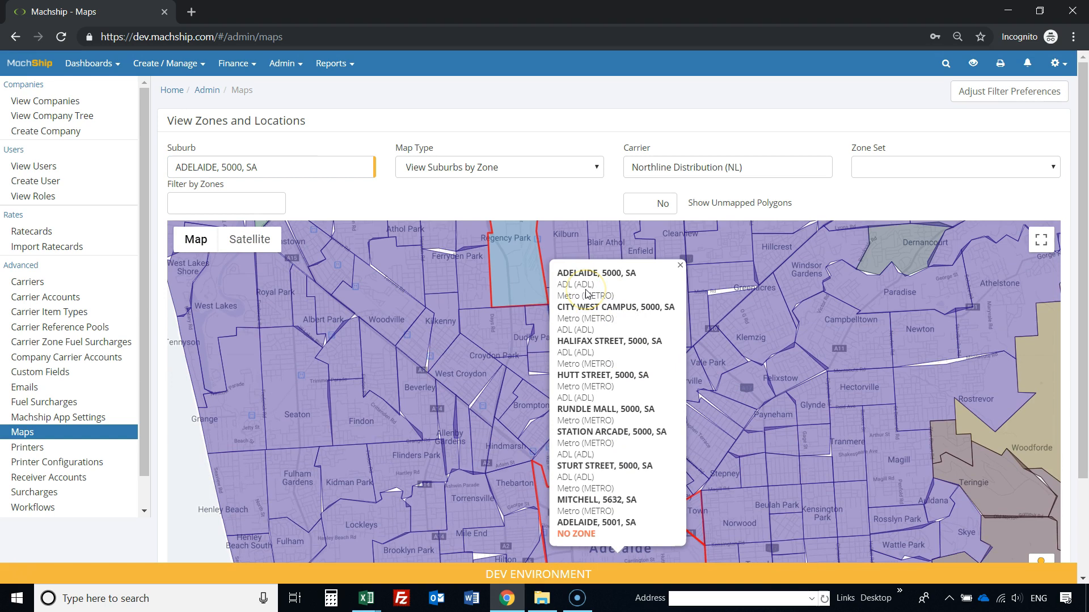
- Find the suburb MELBOURNE, 3000, VIC on the map and view its zone codes
drag(275, 166, 181, 164)
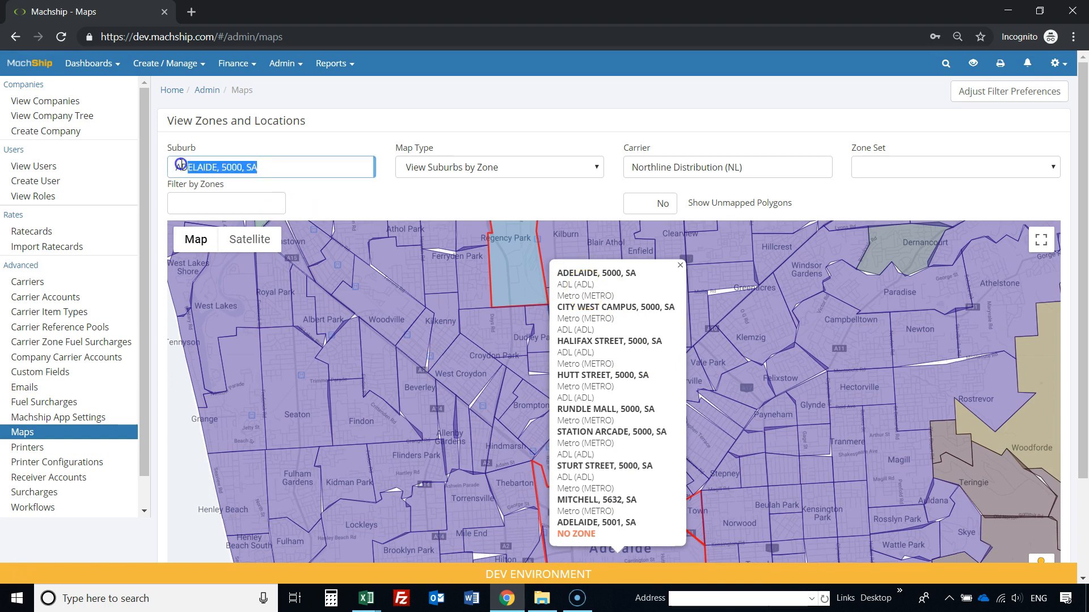
text(melb)
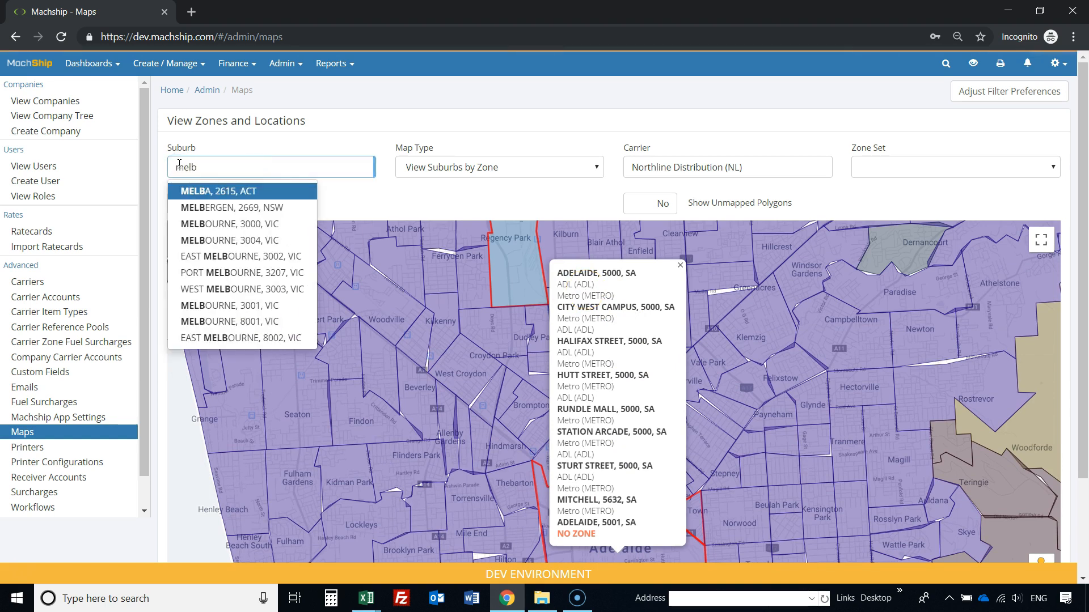
key(Down)
key(Return)
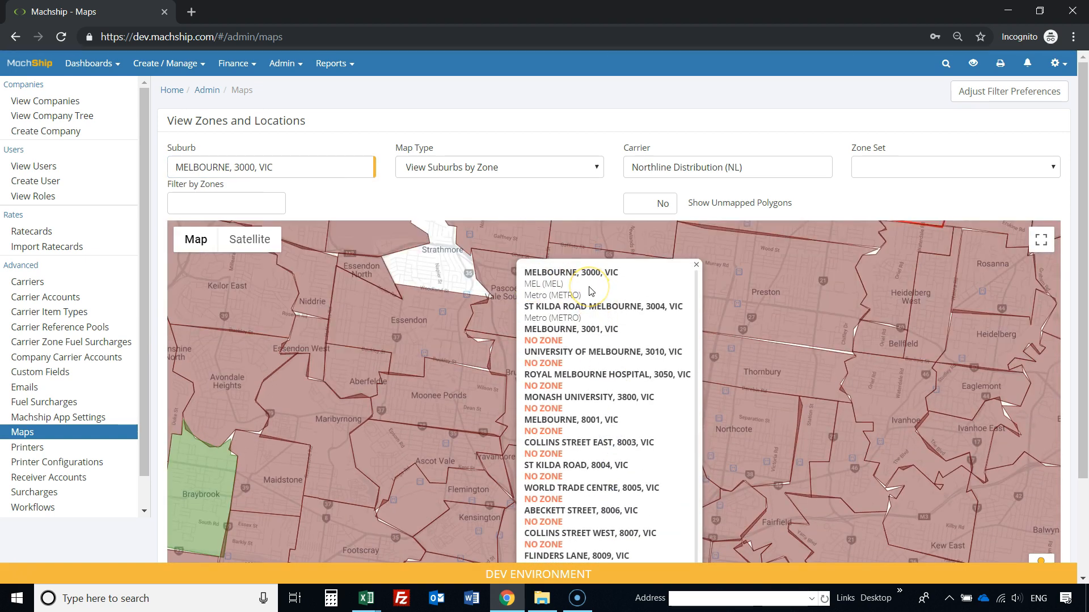
- Switch to the NORTH_ACME CSV in Excel and enter From Zone MEL and To Zone ADL in row 2
mouse_move(367, 598)
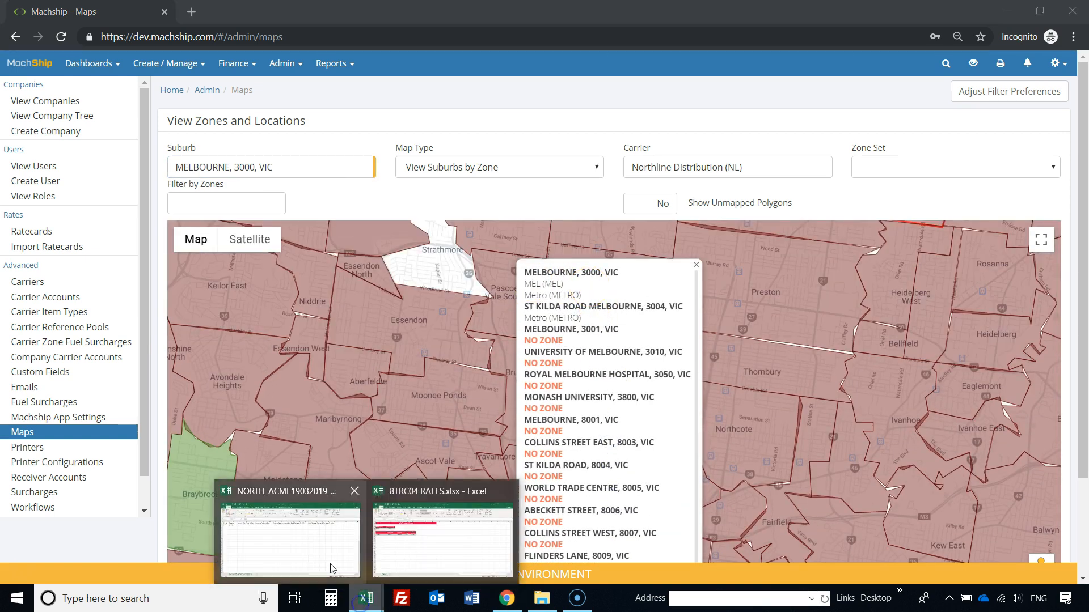
click(298, 547)
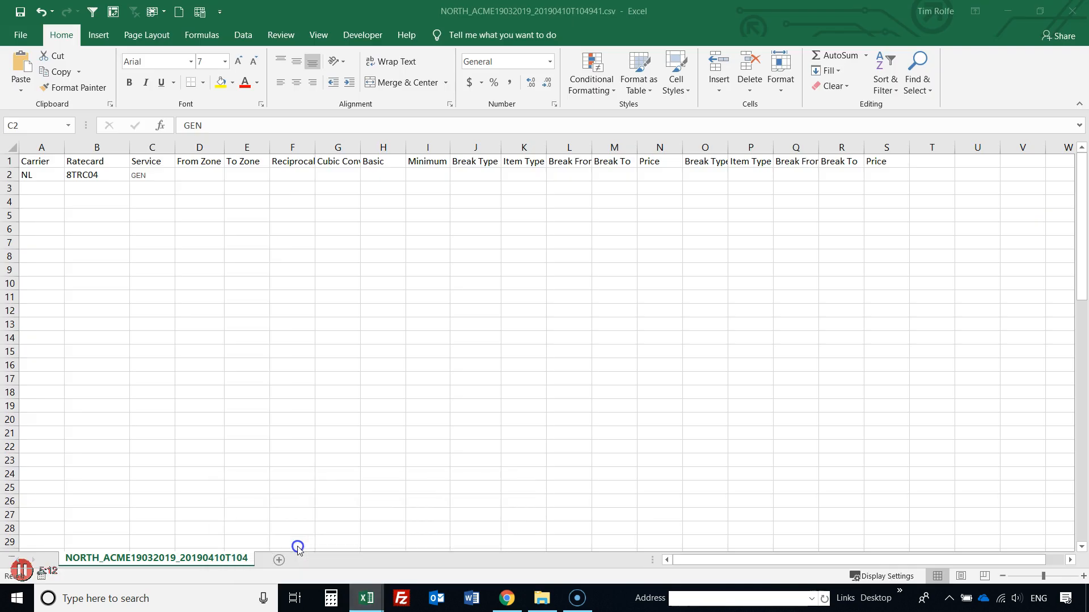
click(200, 173)
text(MEL)
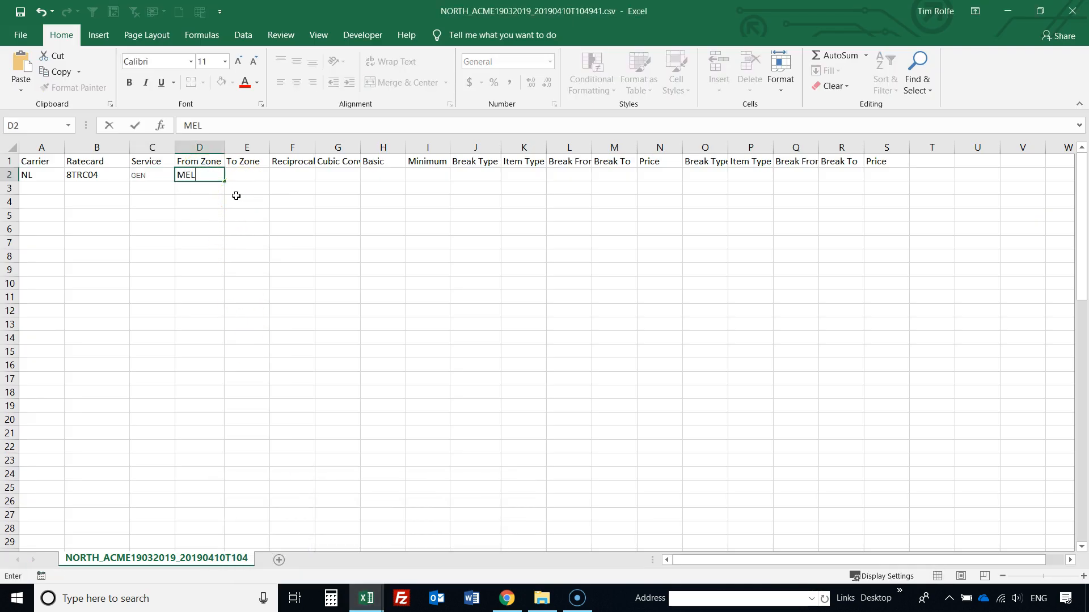
key(Tab)
text(A)
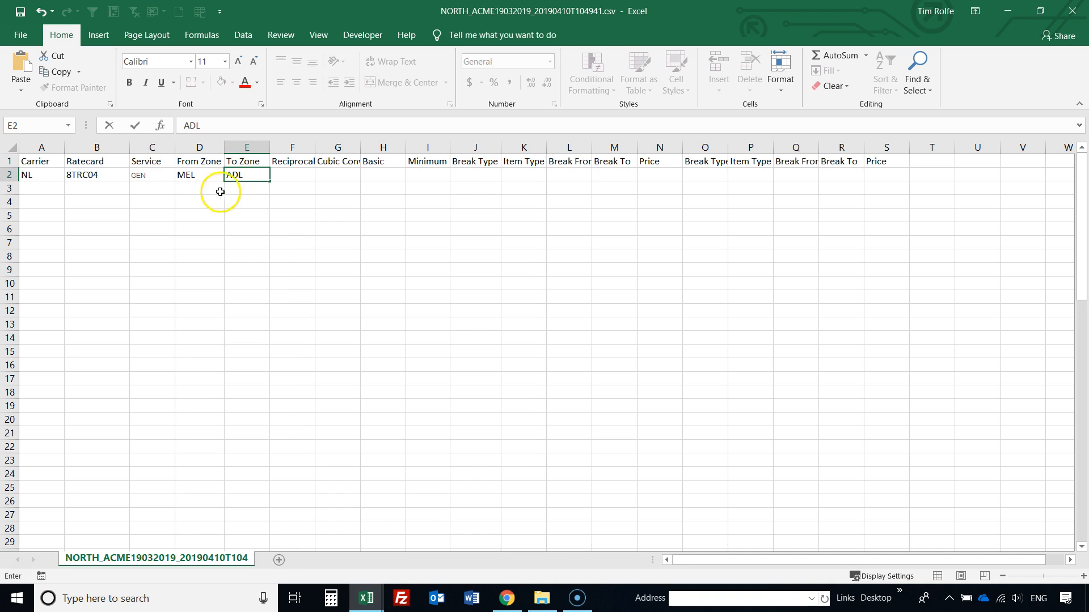
- Check the second route in 8TRC04 RATES.xlsx and enter From Zone SYD and To Zone MEL in row 3 of the NORTH_ACME CSV
mouse_move(384, 607)
click(418, 484)
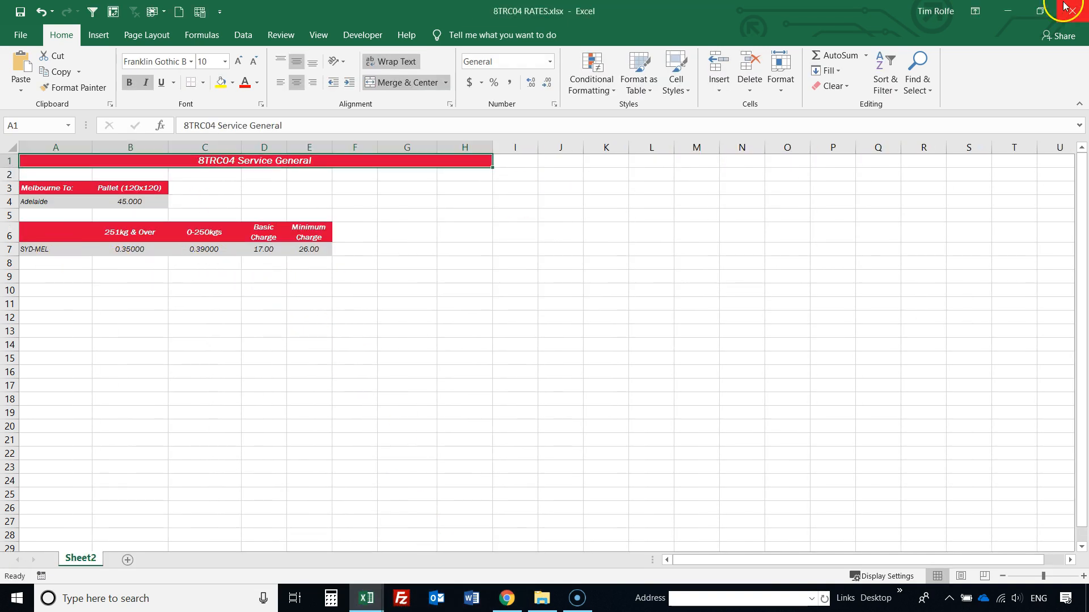
click(1008, 10)
click(208, 190)
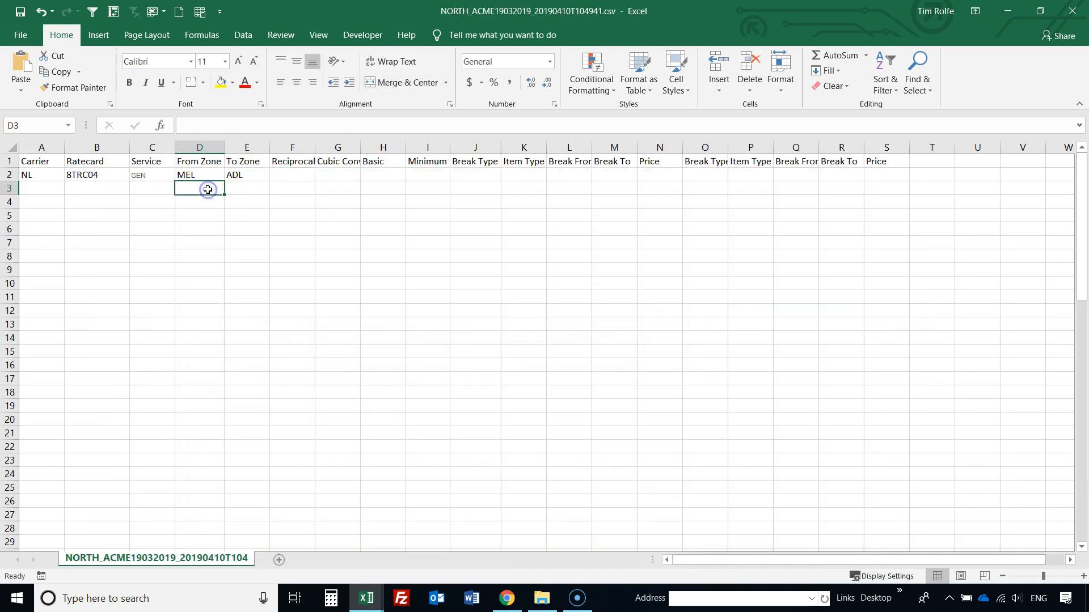
text(SYD)
key(Tab)
text(MEL)
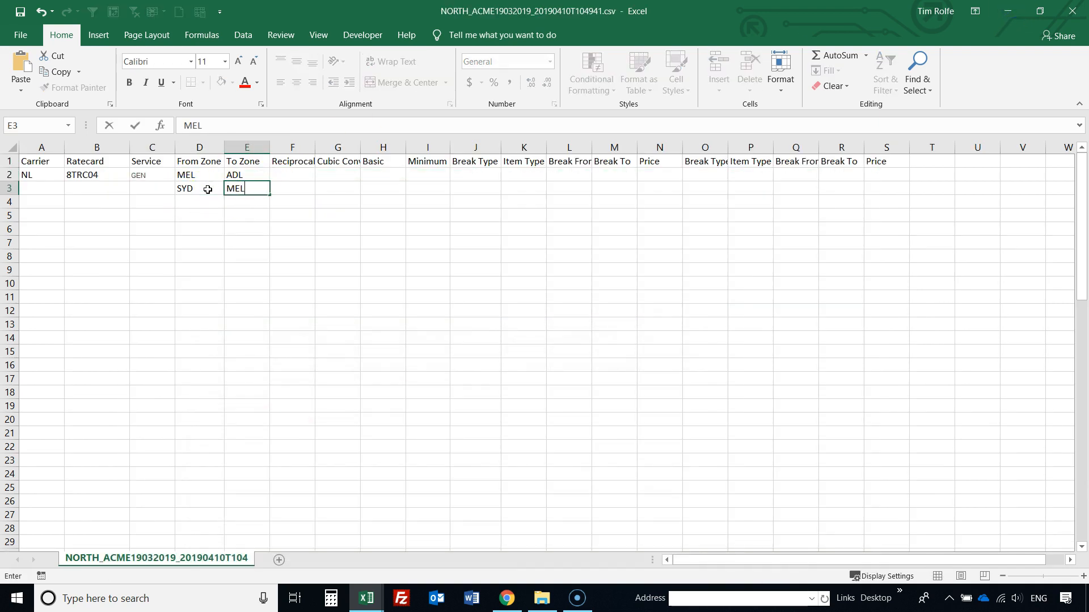
click(146, 225)
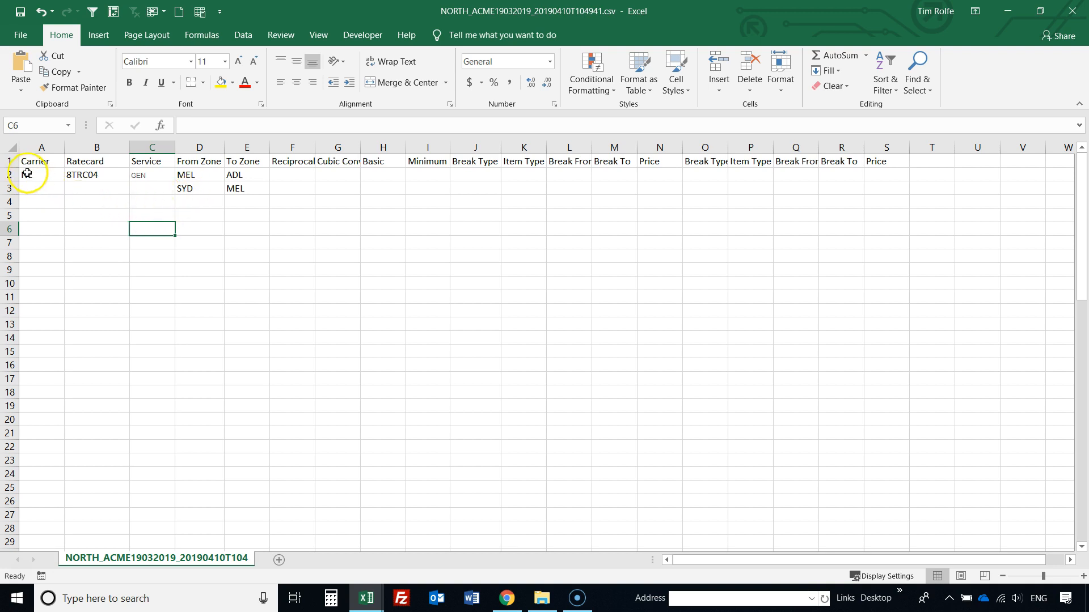
- Copy the carrier, ratecard and service values from A2:C2 into row 3
drag(27, 174, 139, 171)
key(ctrl+c)
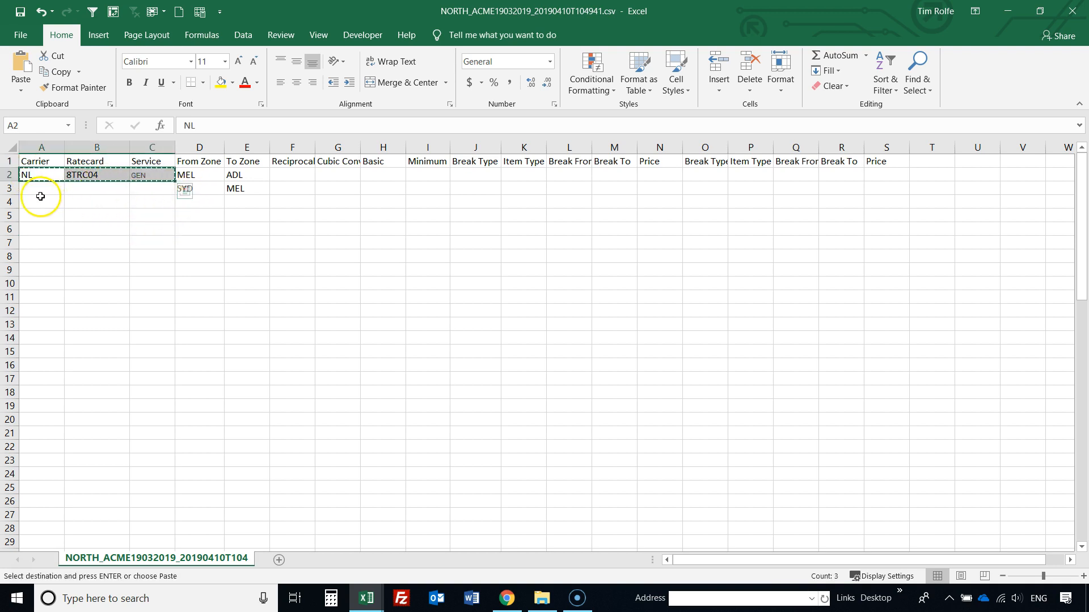
key(ctrl+v)
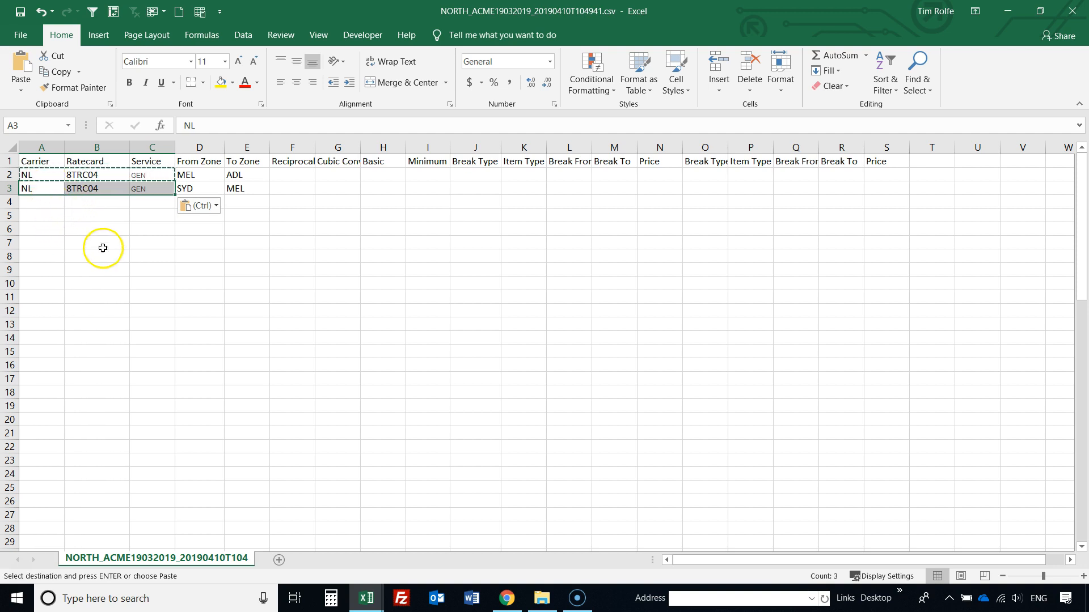
click(182, 297)
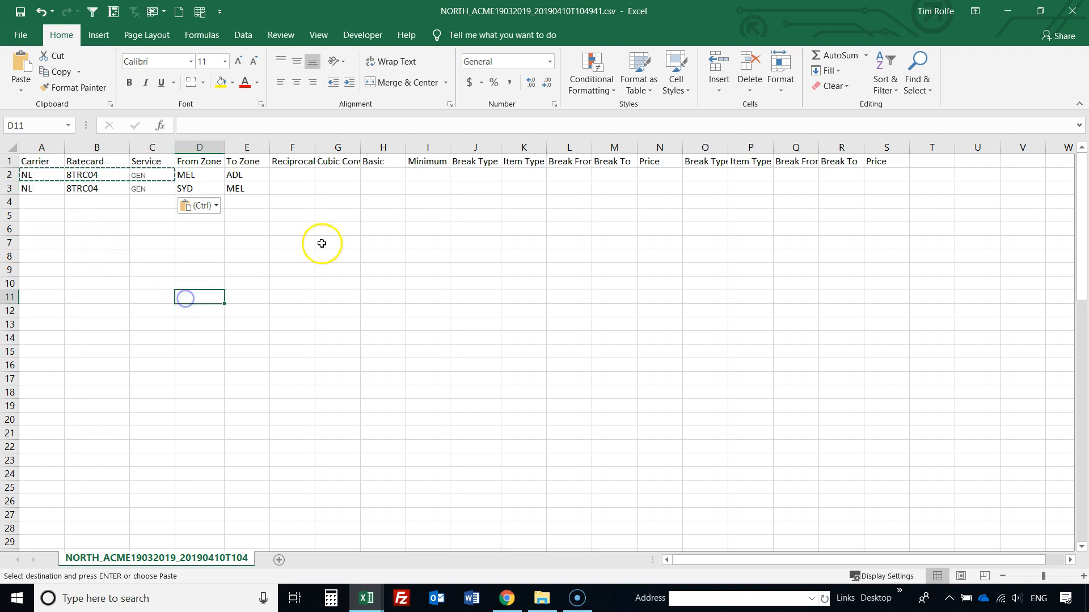
- Check 8TRC04 RATES.xlsx for return rates and enter N in the Reciprocal column for rows 2 and 3 of the NORTH_ACME CSV
click(300, 178)
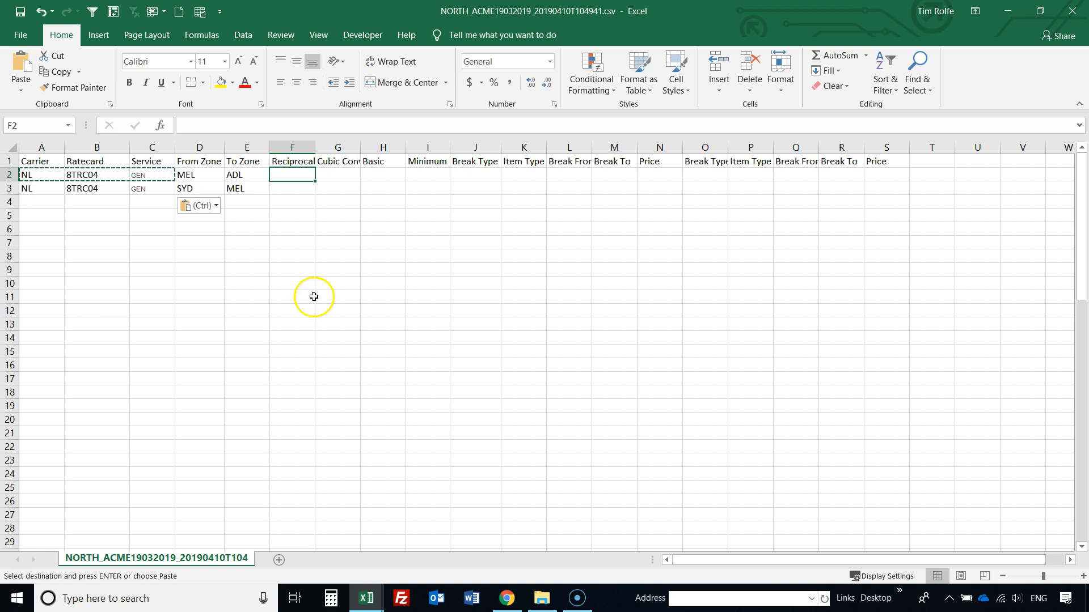
mouse_move(367, 596)
click(437, 558)
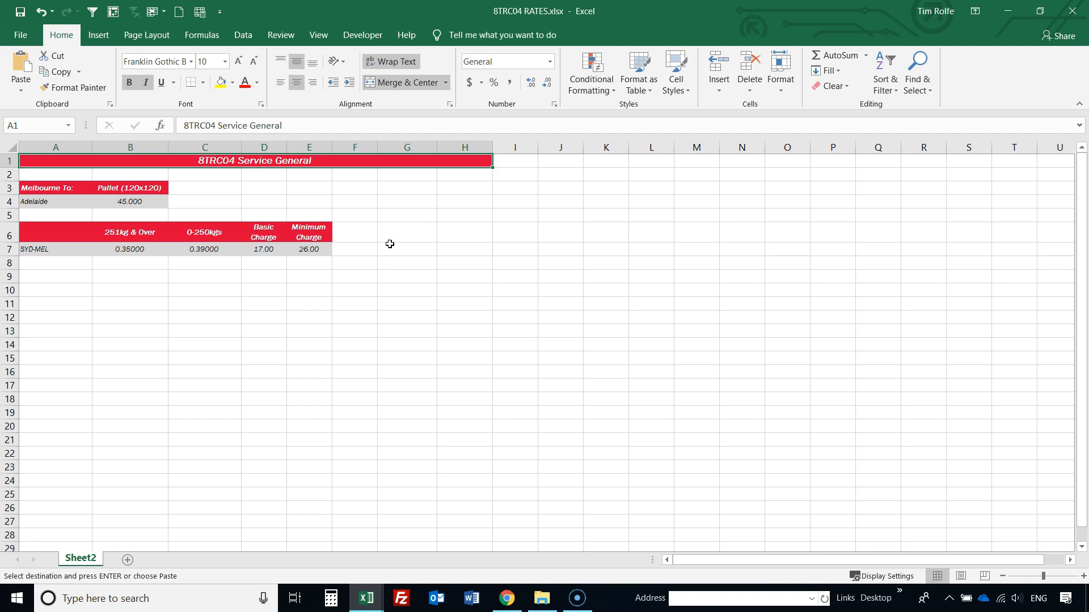
click(658, 190)
click(1009, 11)
text(N)
key(Return)
text(N)
- Check 8TRC04 RATES.xlsx for a cubic conversion and enter 0 in the cubic conversion cells G2 and G3 of the NORTH_ACME CSV
click(323, 178)
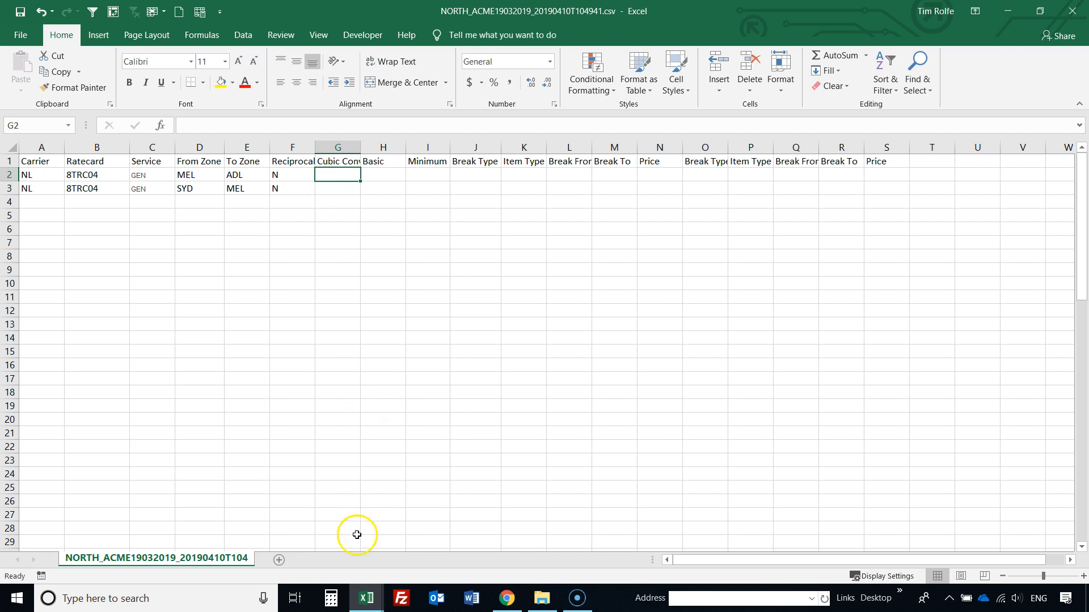
mouse_move(366, 596)
click(455, 550)
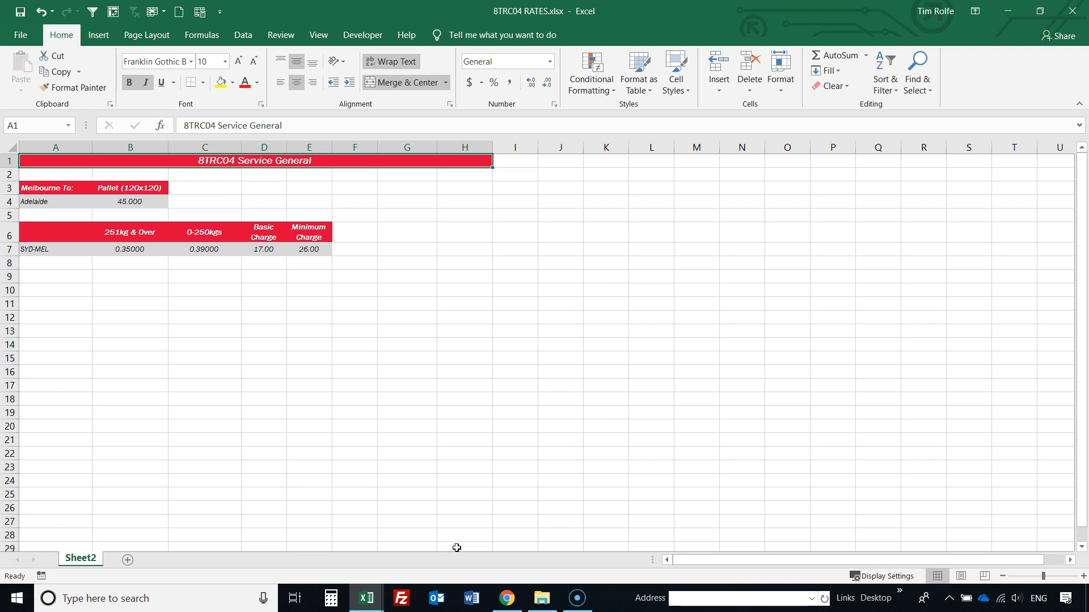
click(1006, 11)
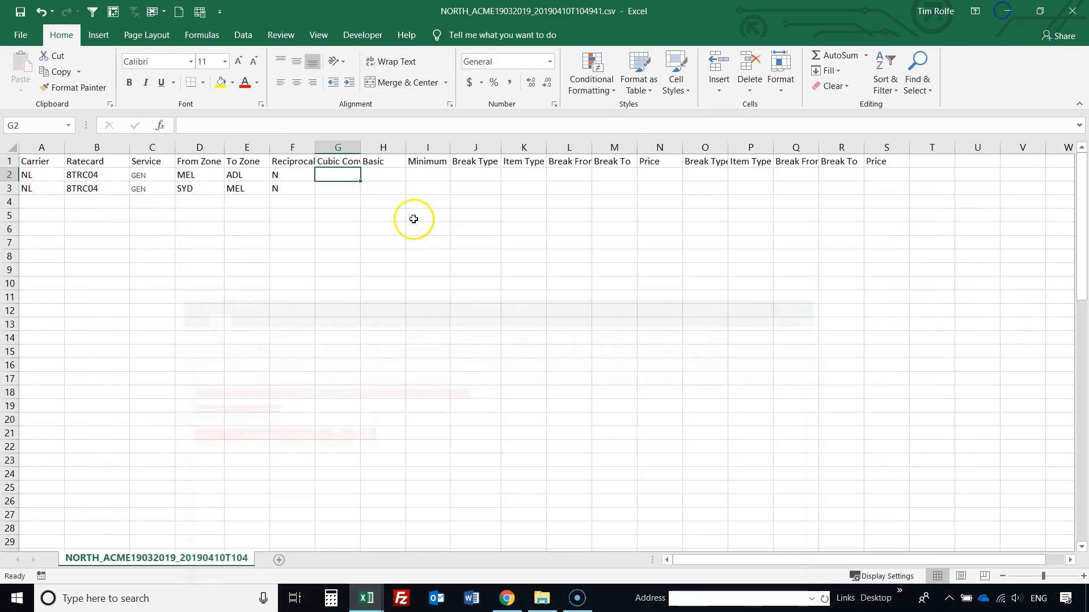
text(0)
key(Return)
text(0)
key(Return)
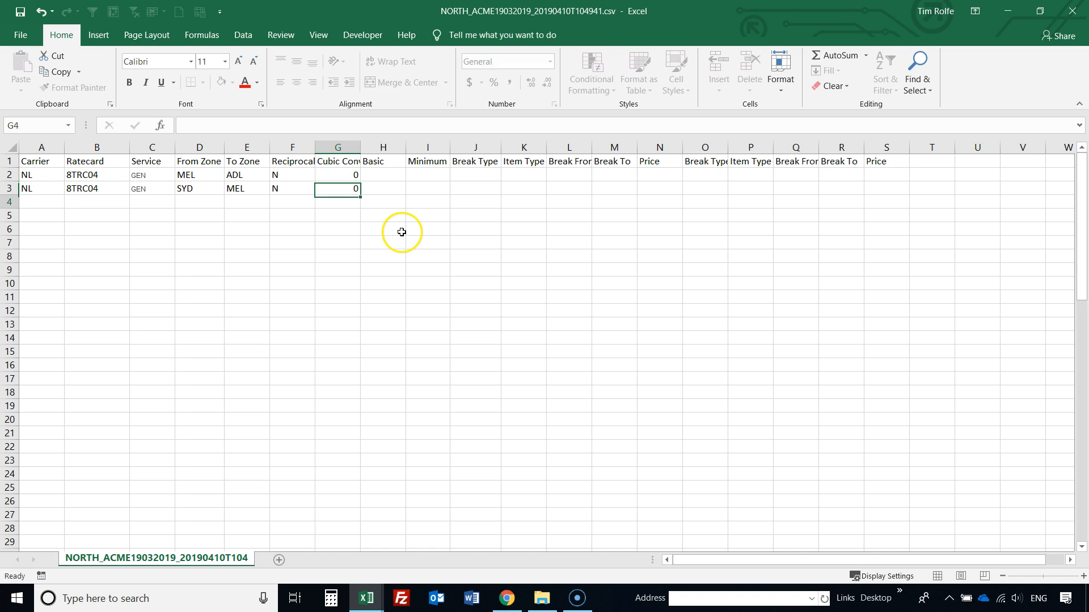
- Fit the Cubic Conversion column, check the basic charges in 8TRC04 RATES.xlsx, and enter Basic 0 in H2 and 17 in H3 of the NORTH_ACME CSV
double_click(361, 147)
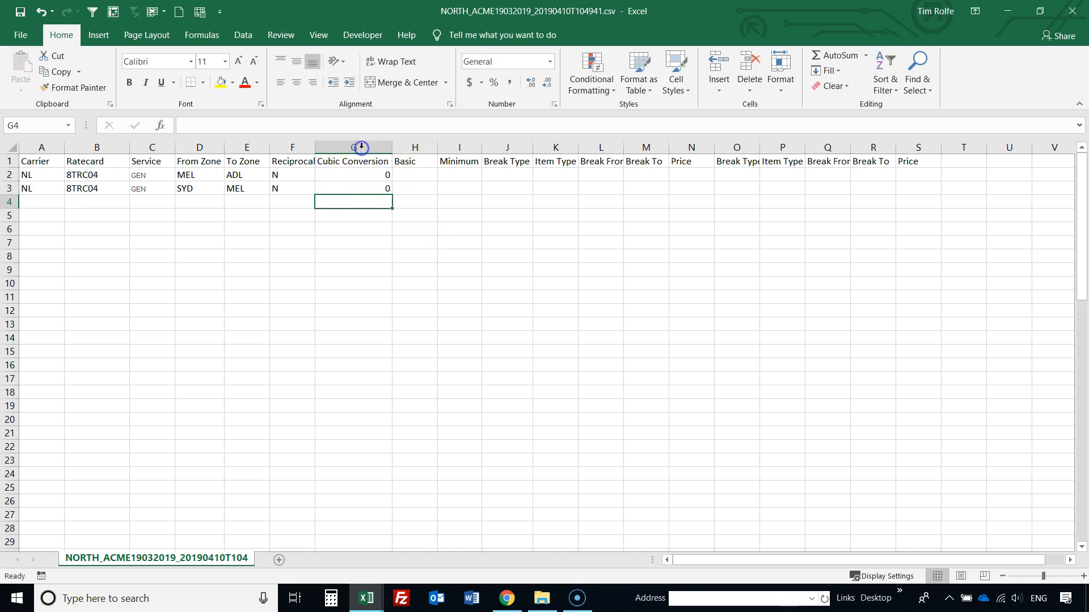
mouse_move(366, 598)
click(445, 543)
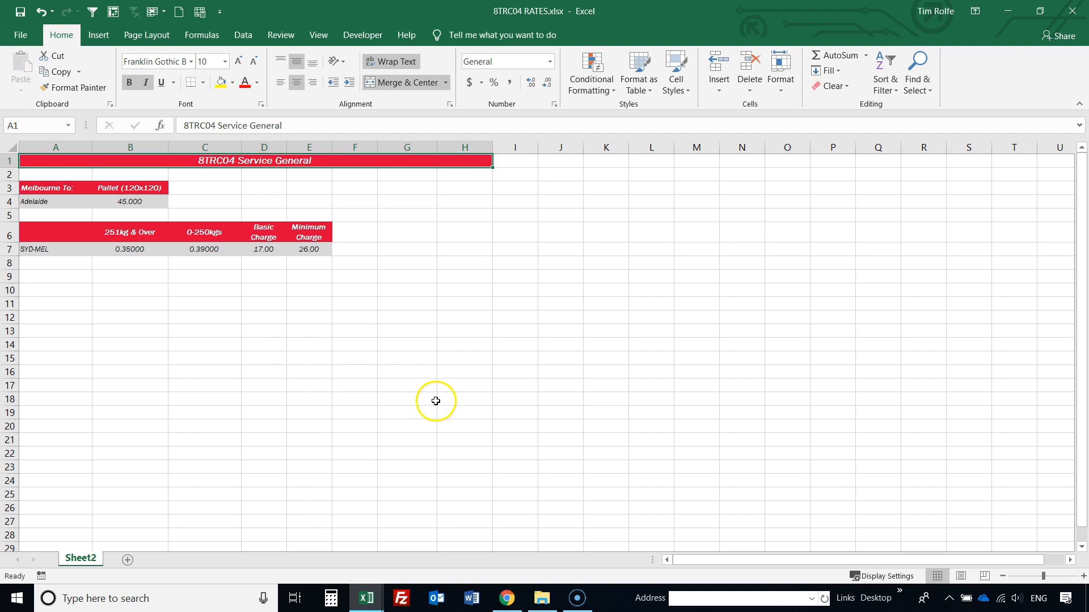
click(365, 597)
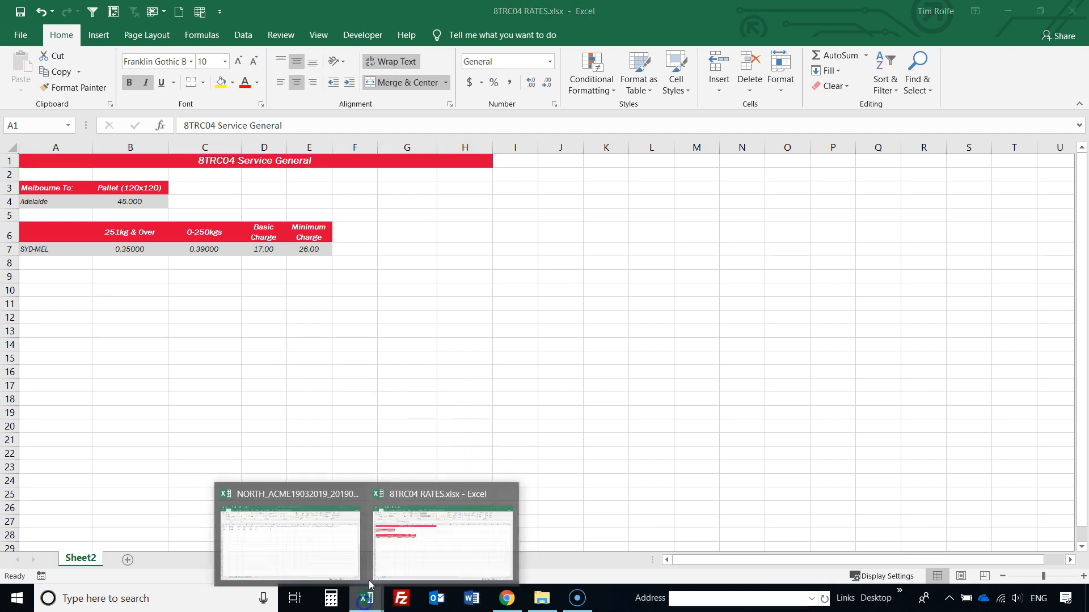
click(368, 553)
click(420, 176)
text(0)
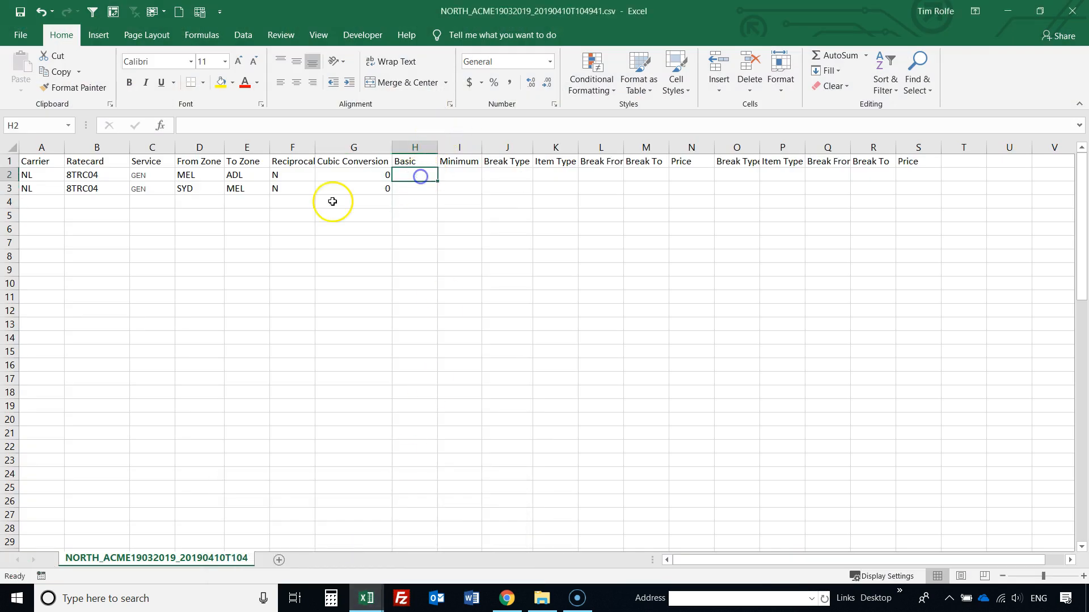
key(Return)
text(17)
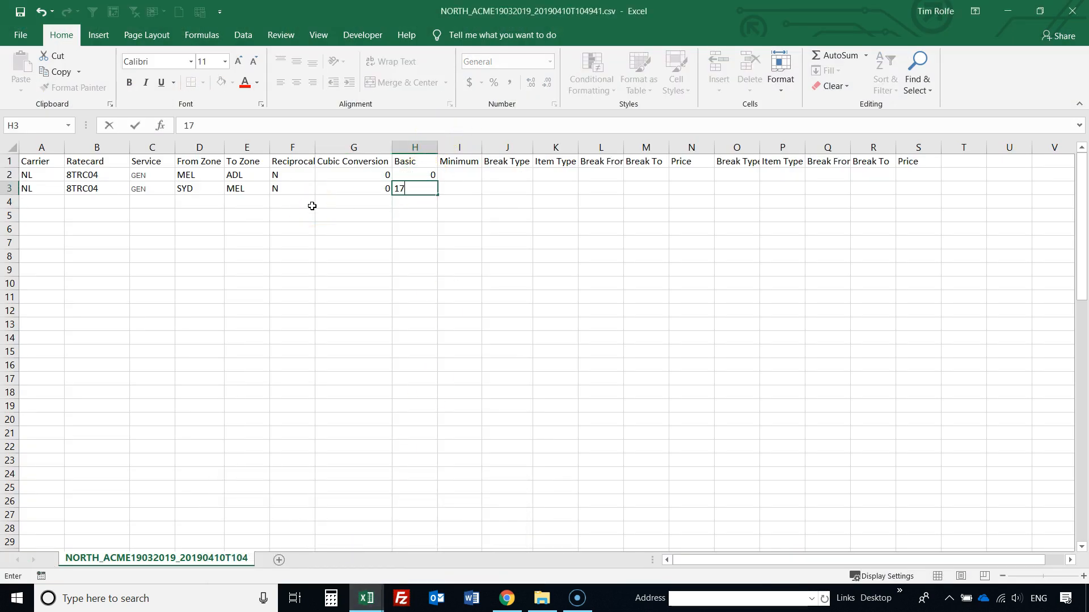
key(Return)
- Check the minimum charges in 8TRC04 RATES.xlsx and enter Minimum 0 in I2 and 26 in I3 of the NORTH_ACME CSV
click(476, 178)
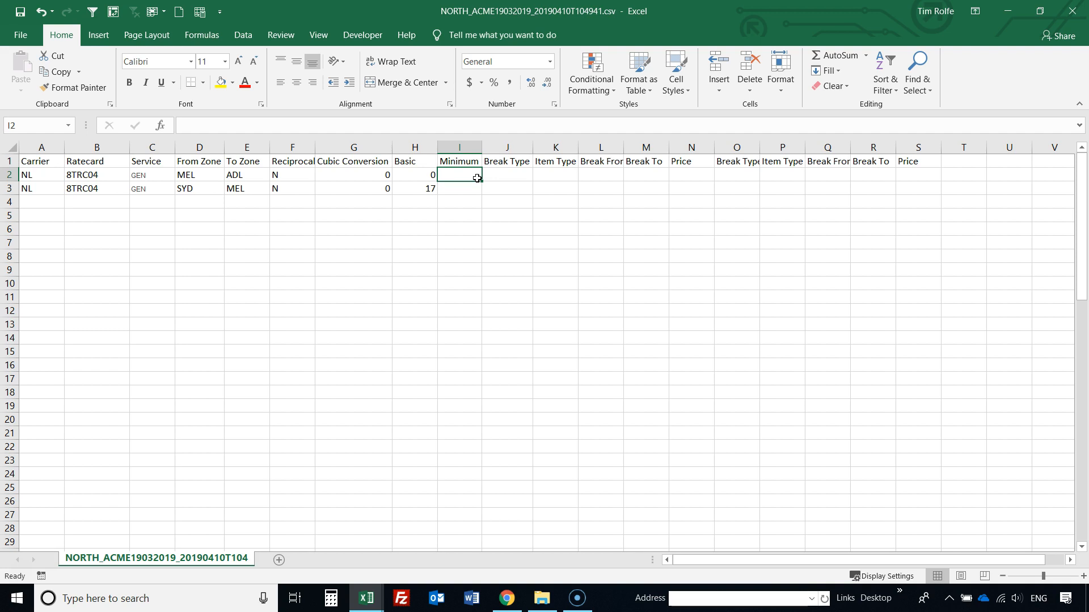
click(364, 596)
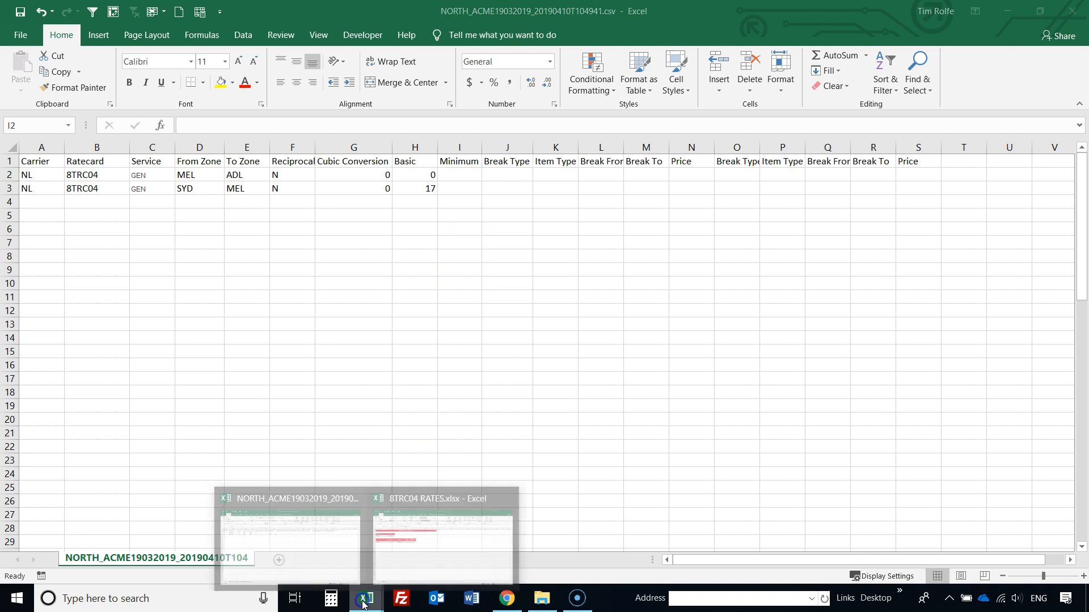
click(431, 555)
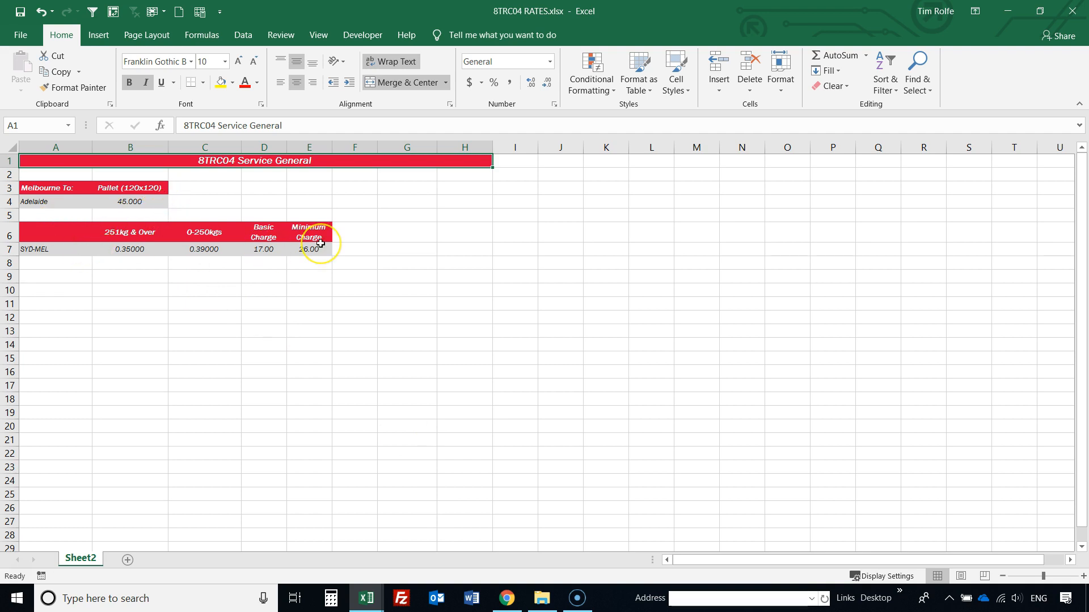
mouse_move(363, 596)
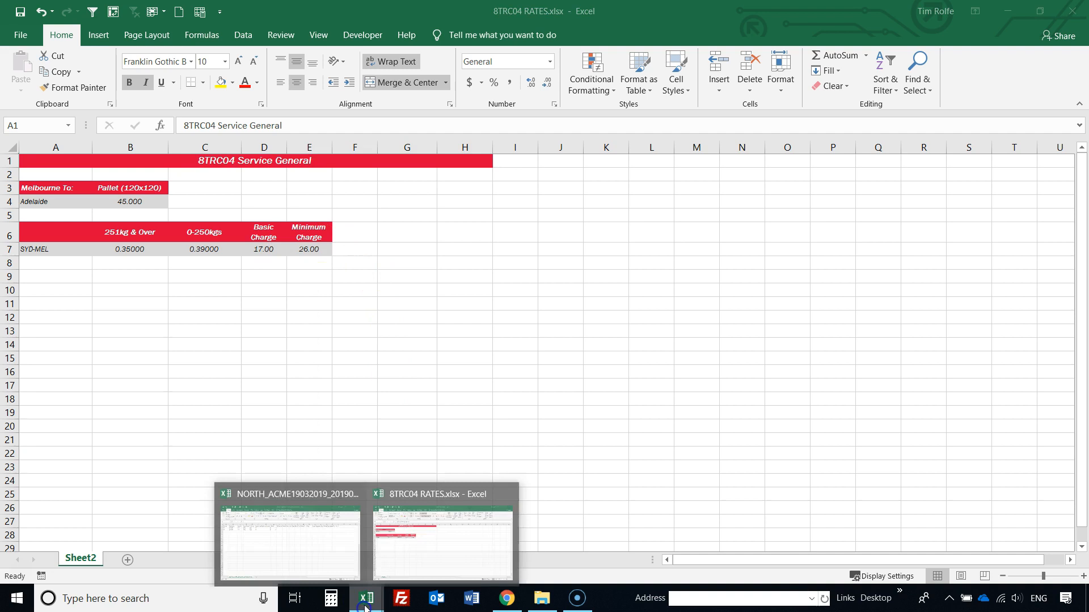
click(337, 545)
text(0)
key(Return)
text(26)
click(463, 209)
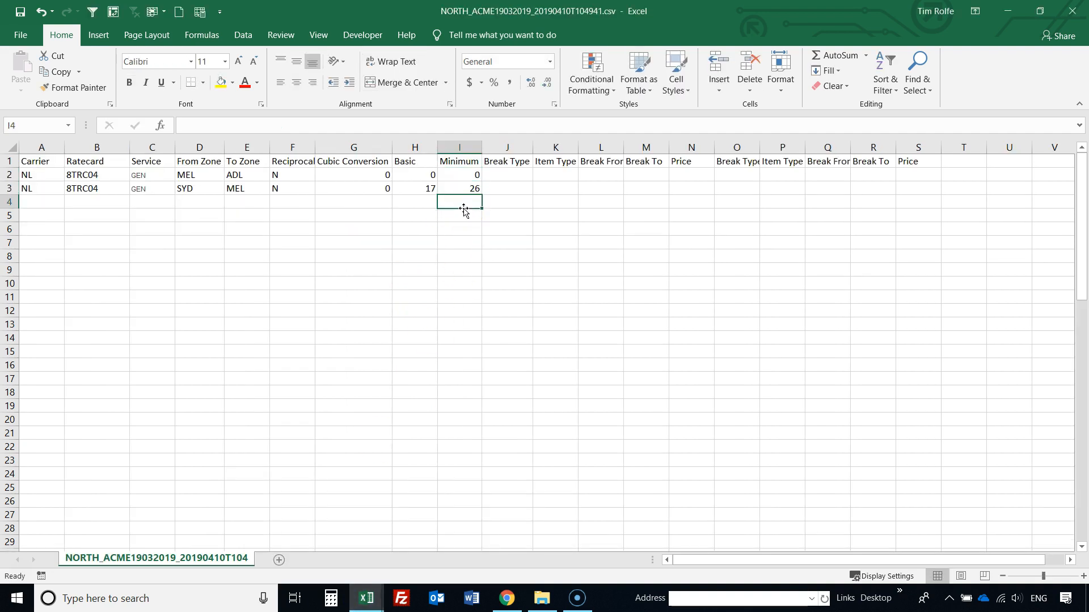
- Enter the first Break Type values: PIECES in J2 and WEIGHT in J3
click(525, 177)
text(PIECES)
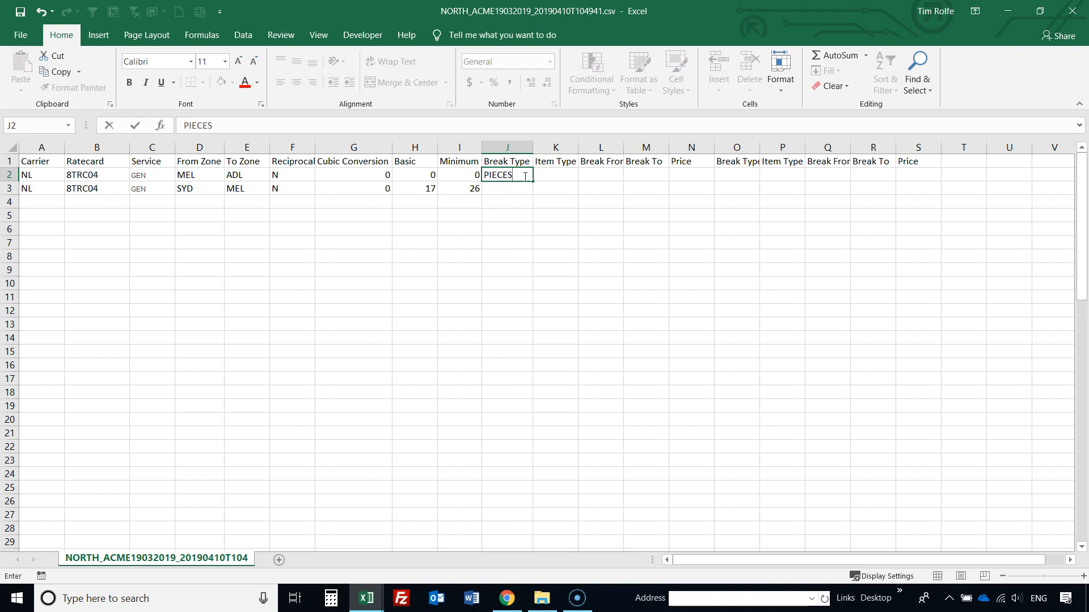
key(Return)
text(WEIGHT)
key(Return)
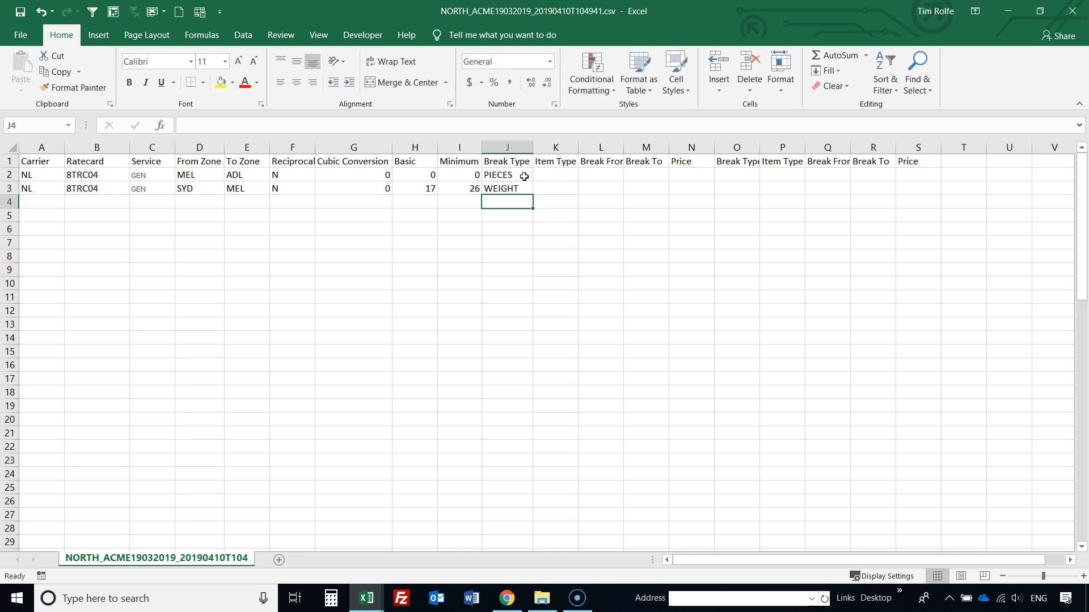
- List the other break type options below, with VOLUME in J4 and DISTANCE in J5
text(VOLUME)
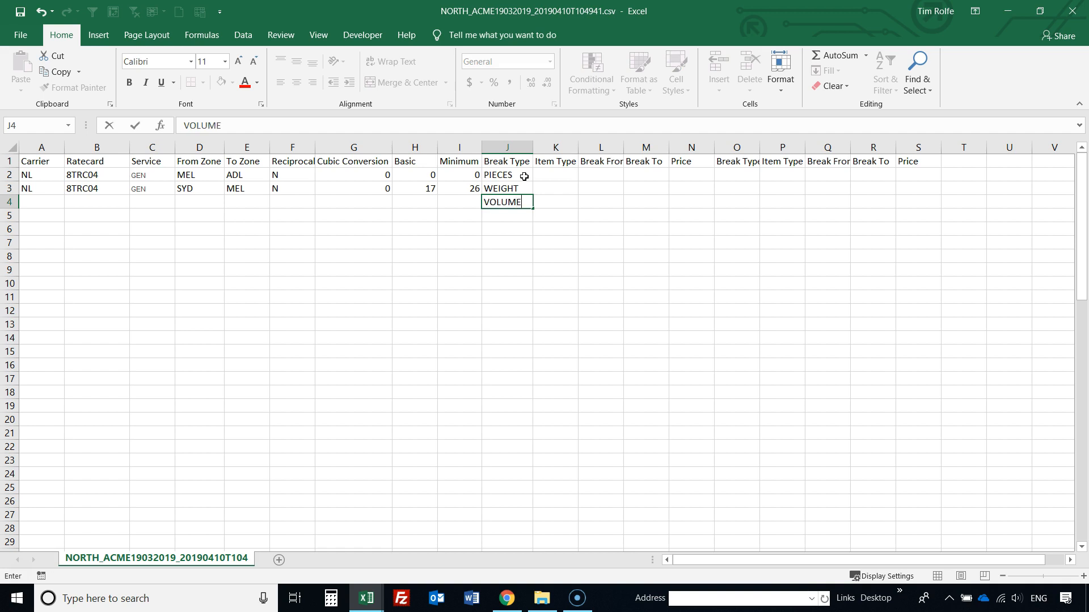
key(Return)
text(DISTANCE)
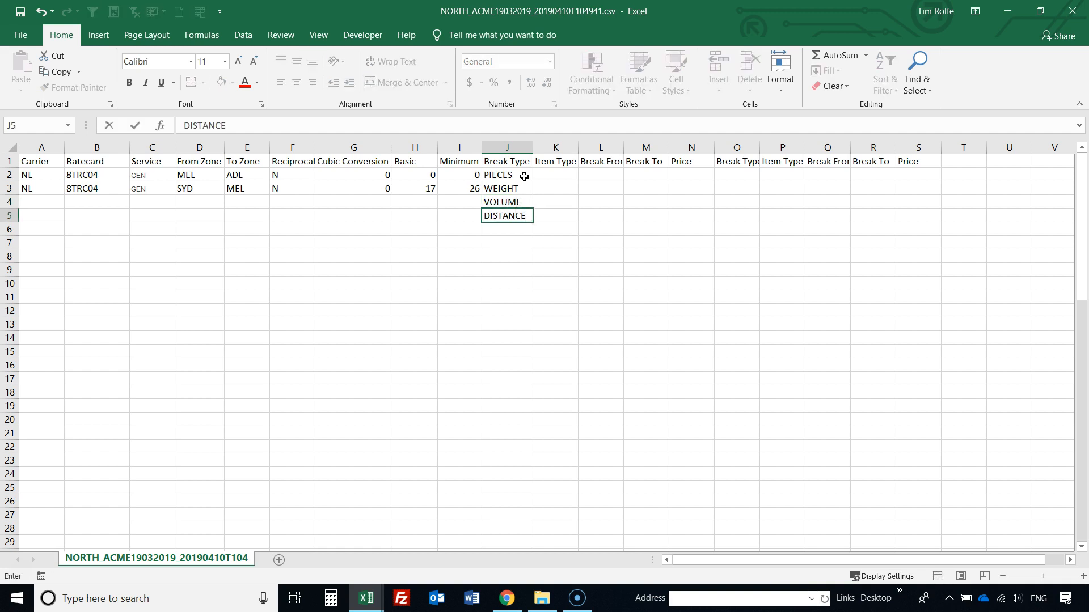
- Check the pallet rate in 8TRC04 RATES.xlsx and delete the extra break type rows 4 and 5 from the NORTH_ACME CSV
click(366, 596)
click(431, 563)
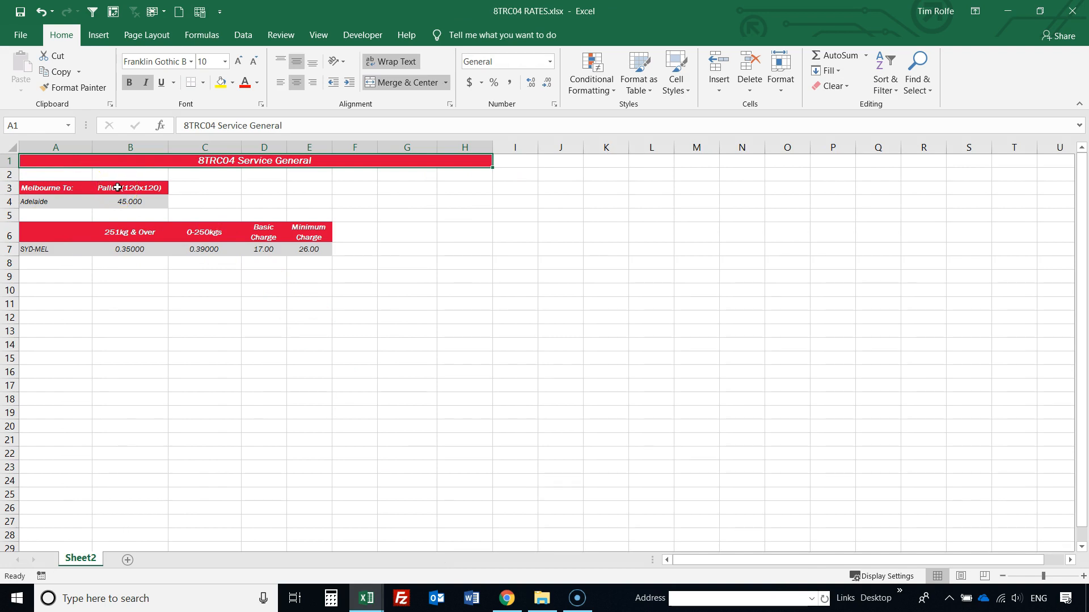
click(367, 598)
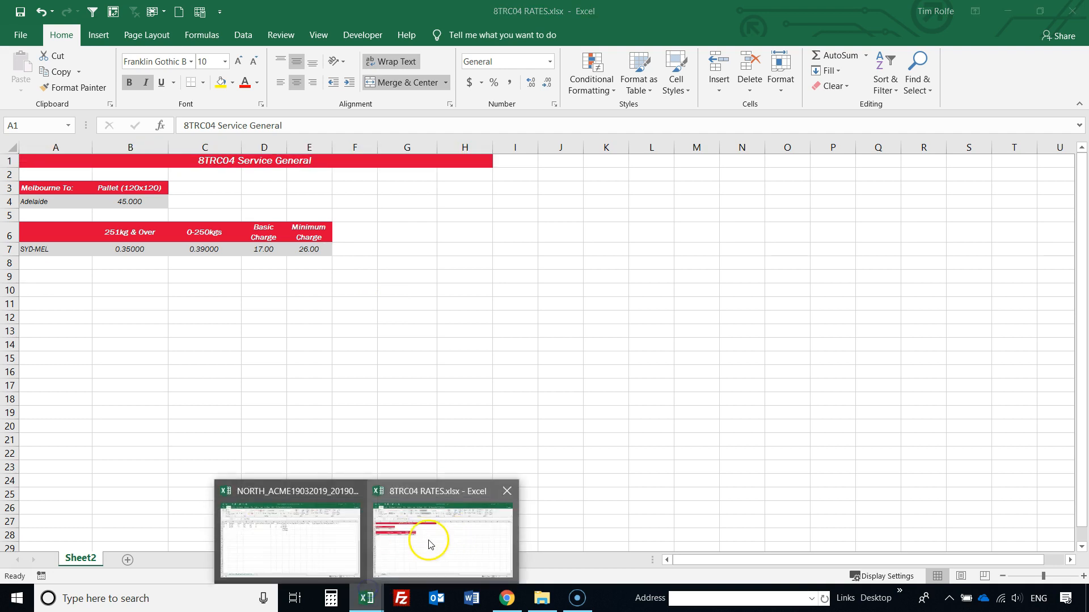
click(338, 539)
click(581, 382)
click(501, 205)
drag(501, 217, 499, 217)
key(Delete)
drag(9, 201, 11, 215)
right_click(12, 213)
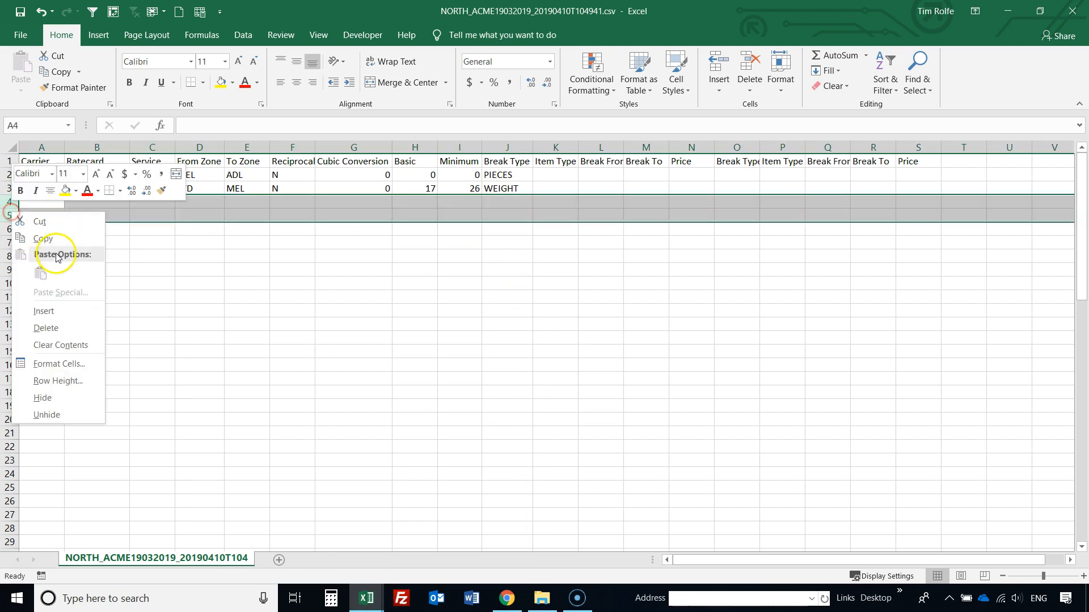
click(75, 326)
click(514, 270)
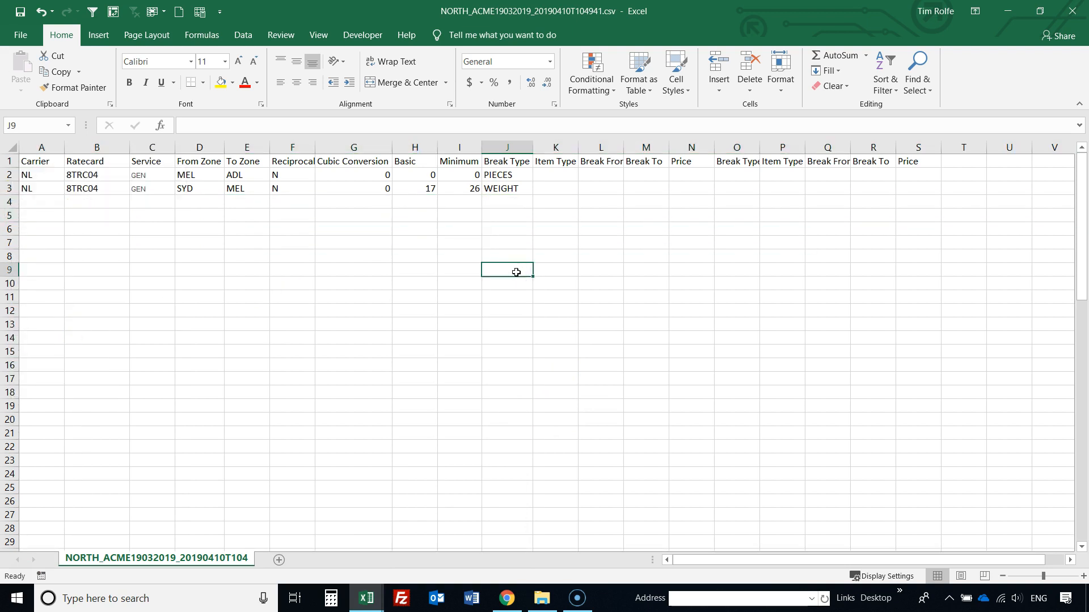
- Select Item Type cell K2, switch to MachShip, and look up the carrier item types for Northline Distribution (NL), widening the Item Type column
click(567, 176)
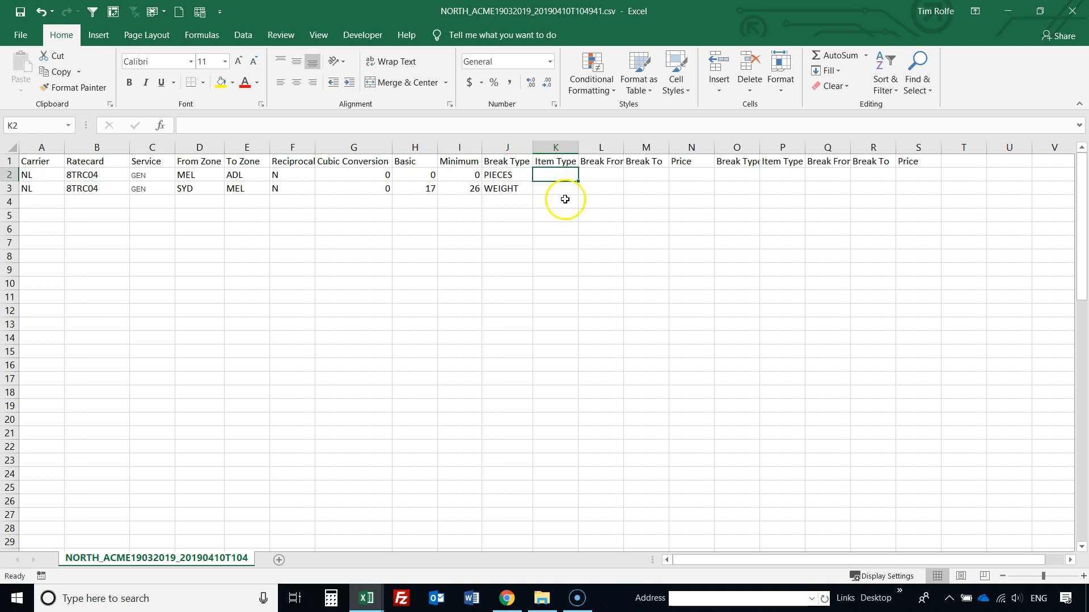
click(507, 598)
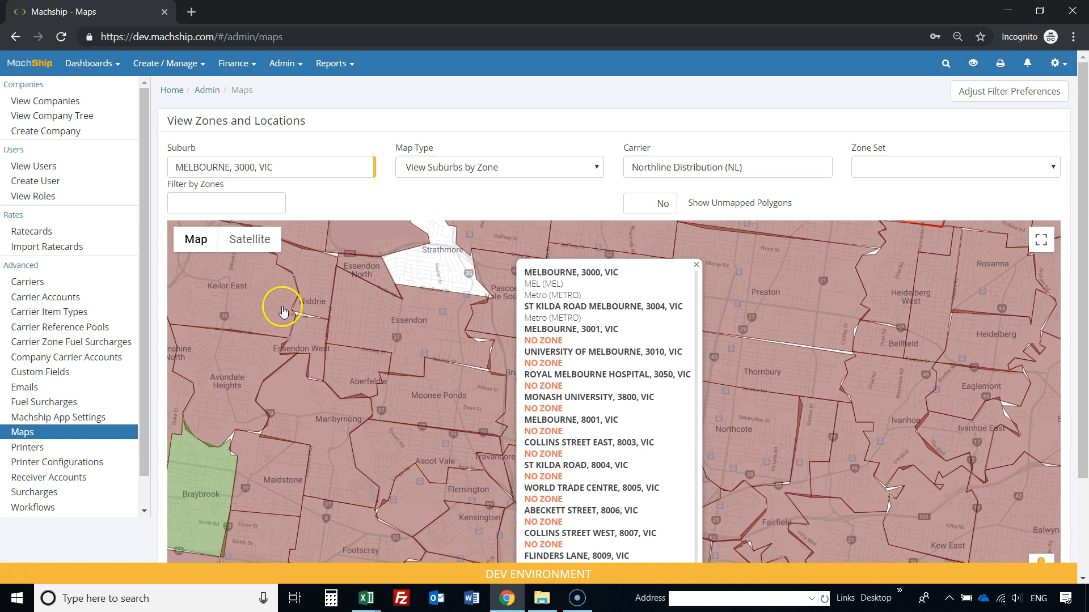
click(282, 73)
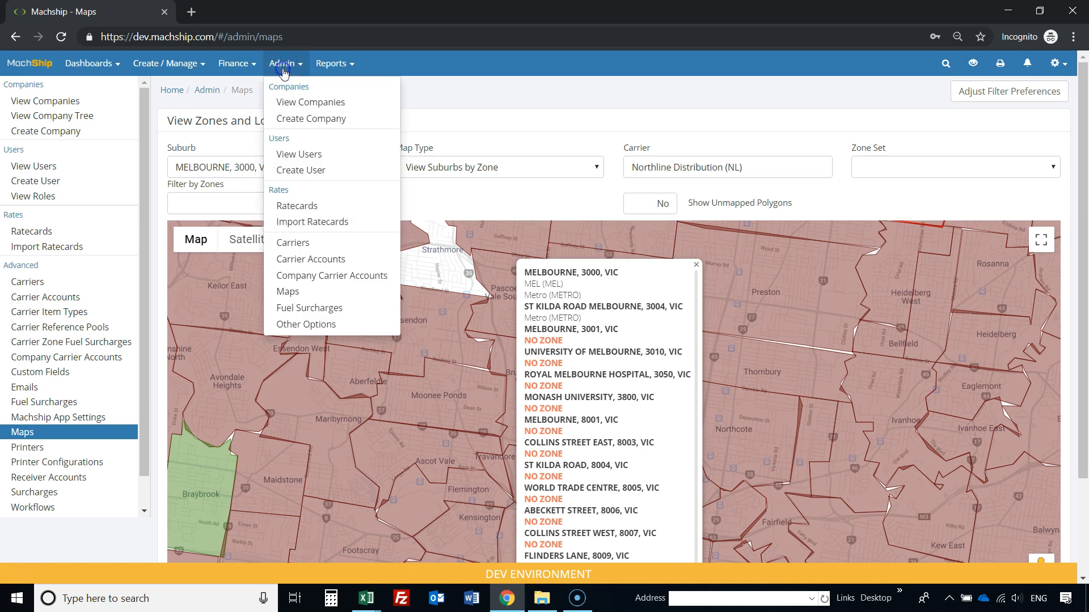
click(339, 319)
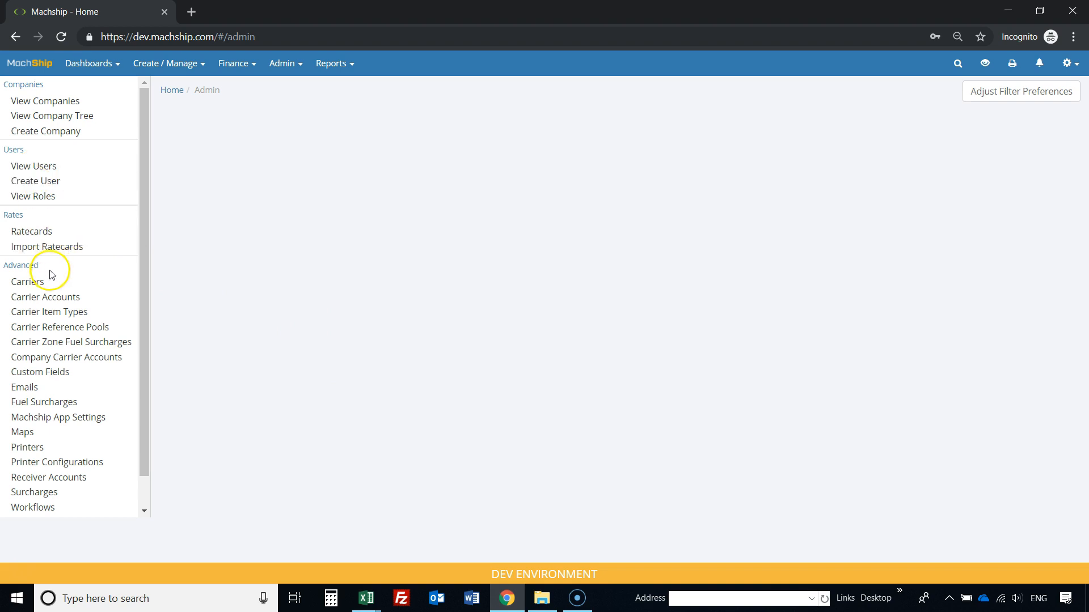
click(91, 313)
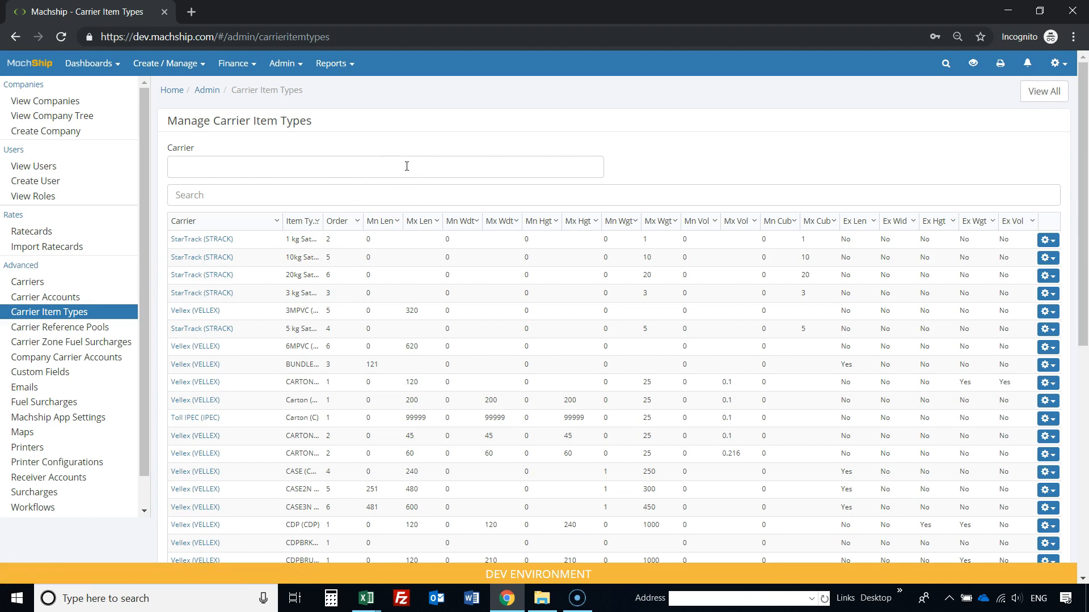
click(407, 166)
text(north)
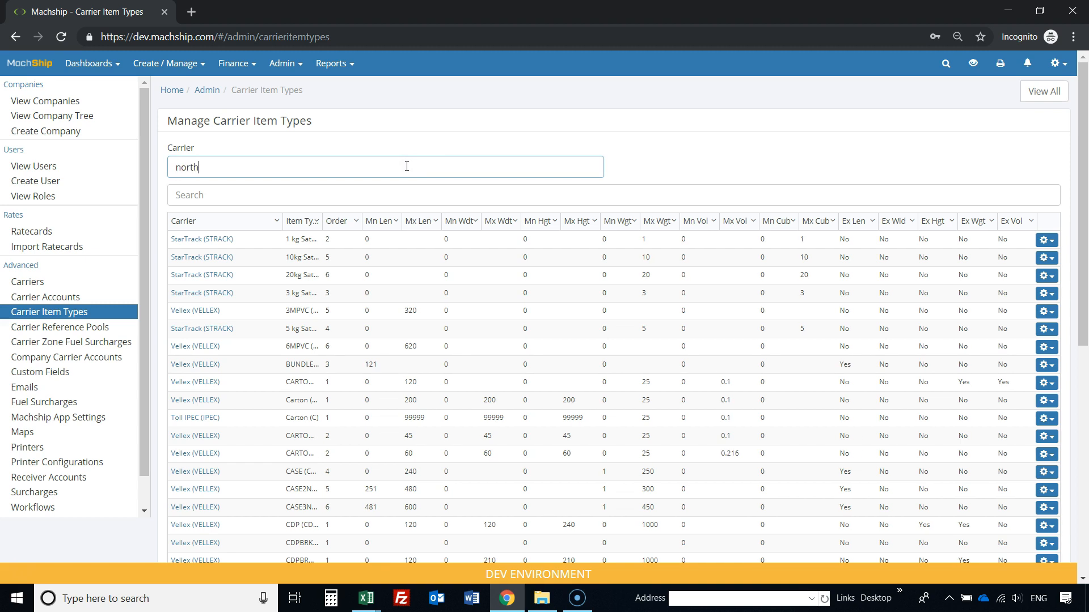
key(Return)
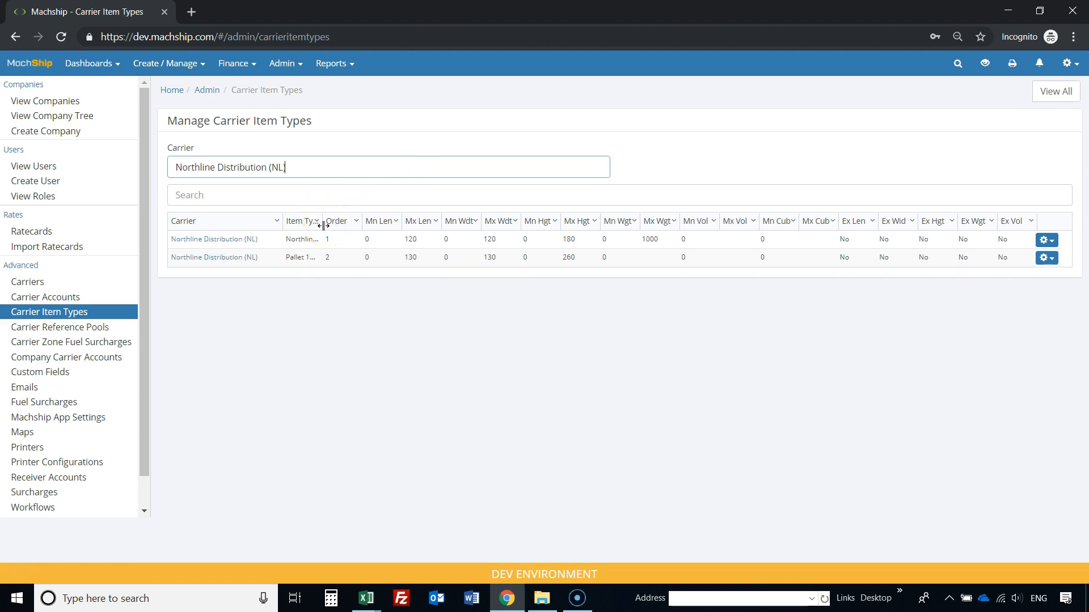
drag(323, 226, 381, 221)
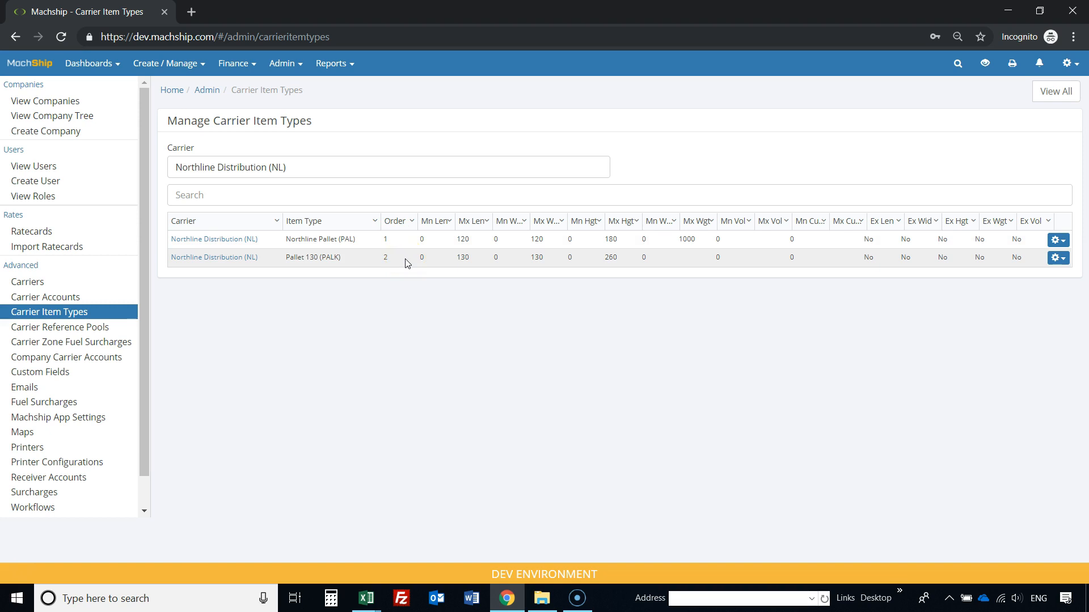
click(421, 242)
- Compare the pallet size in 8TRC04 RATES.xlsx with MachShip's item types and enter PAL as the Item Type in K2 of the NORTH_ACME CSV
click(367, 599)
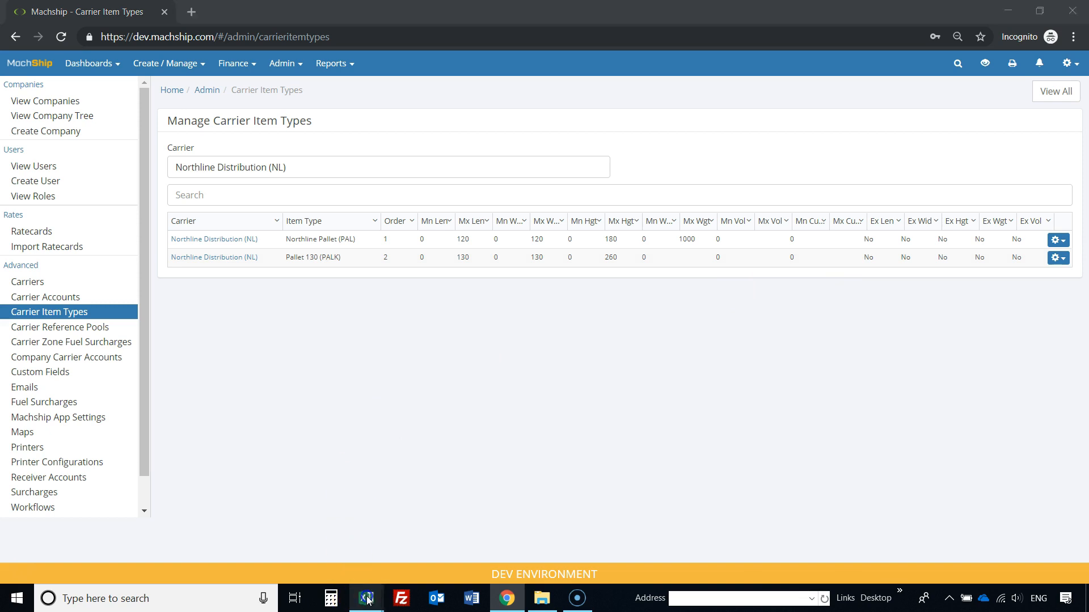
click(427, 539)
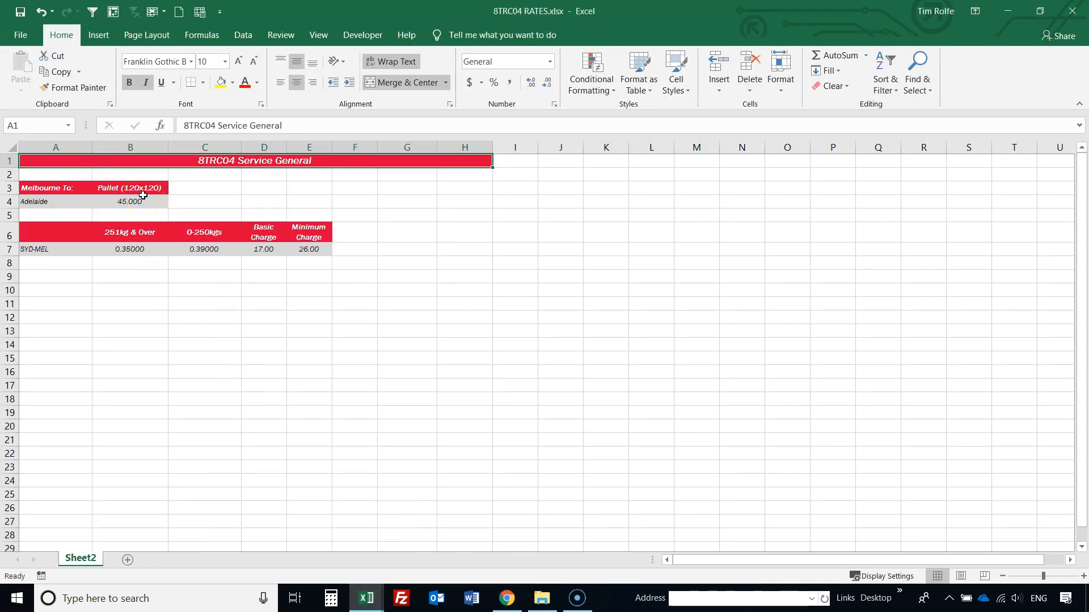
click(366, 599)
click(506, 598)
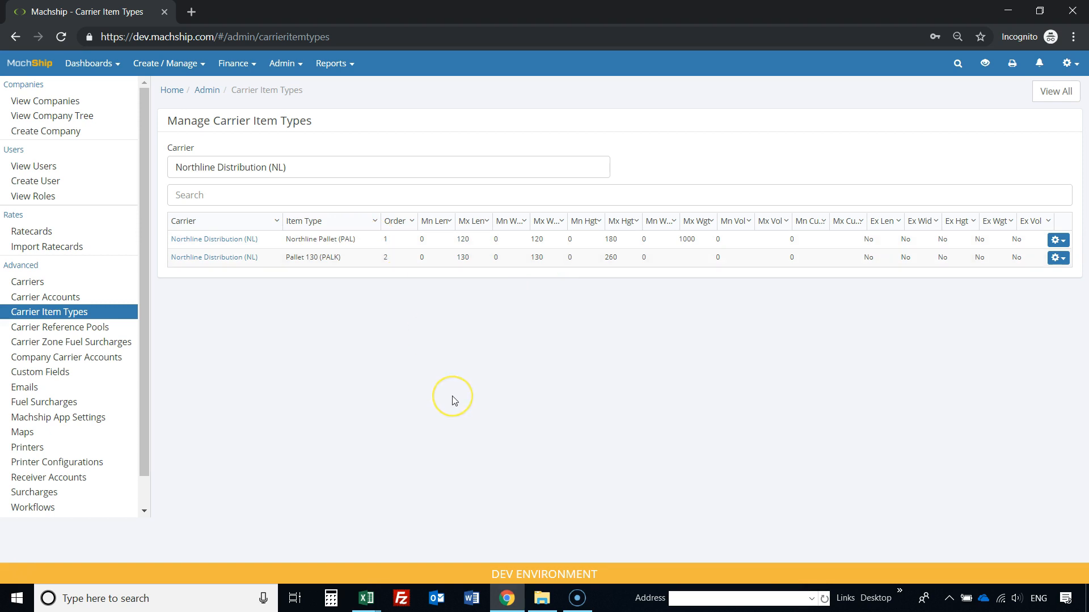
mouse_move(365, 596)
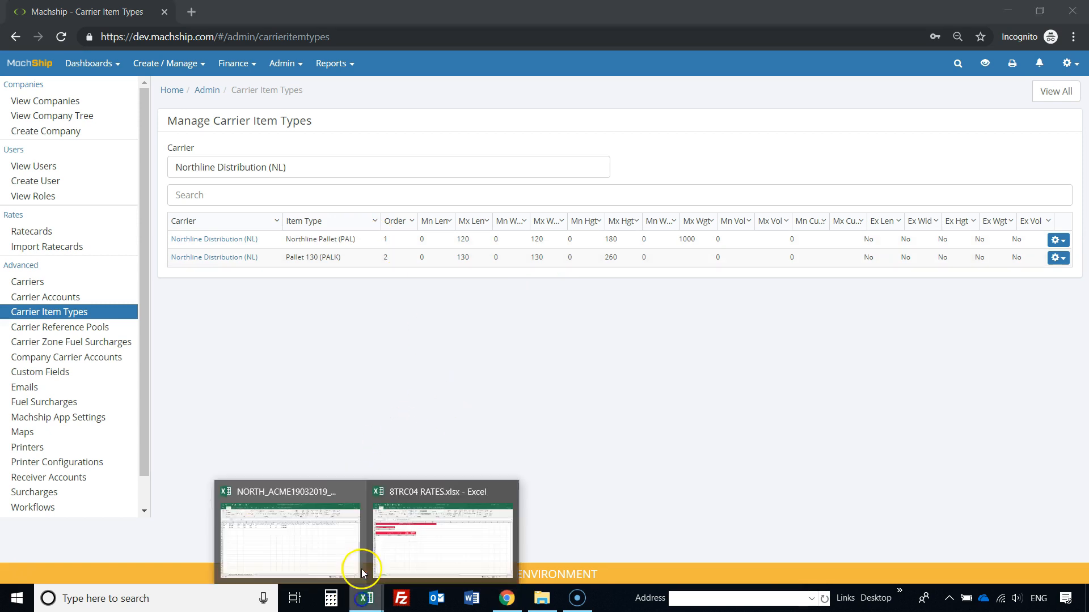
click(305, 525)
text(PAL)
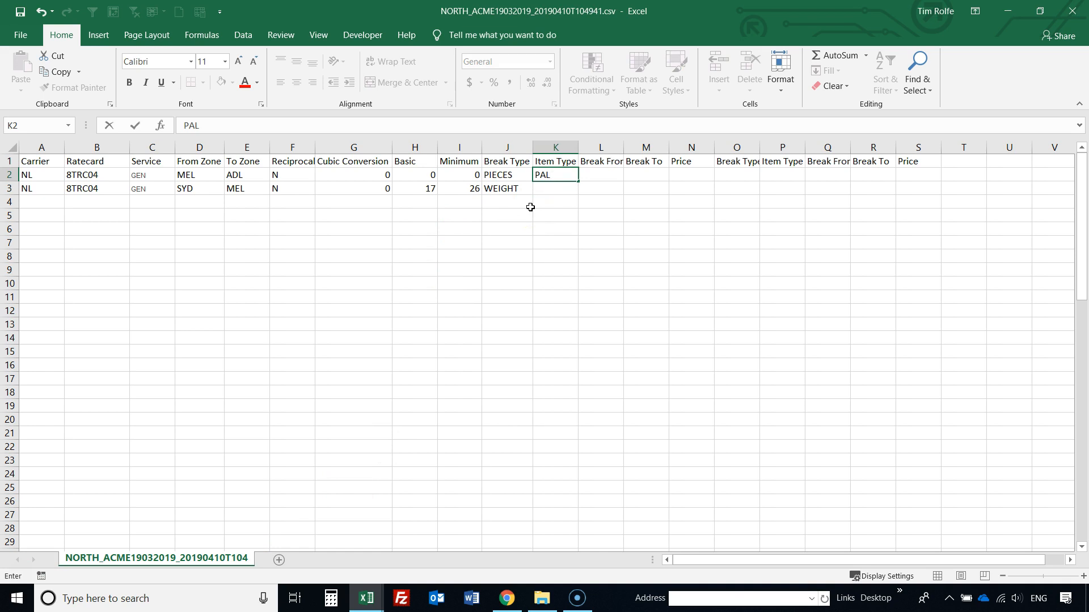
click(500, 320)
- Review the pallet rate in 8TRC04 RATES.xlsx, return to the NORTH_ACME CSV and fit column L to its Break From heading
mouse_move(366, 596)
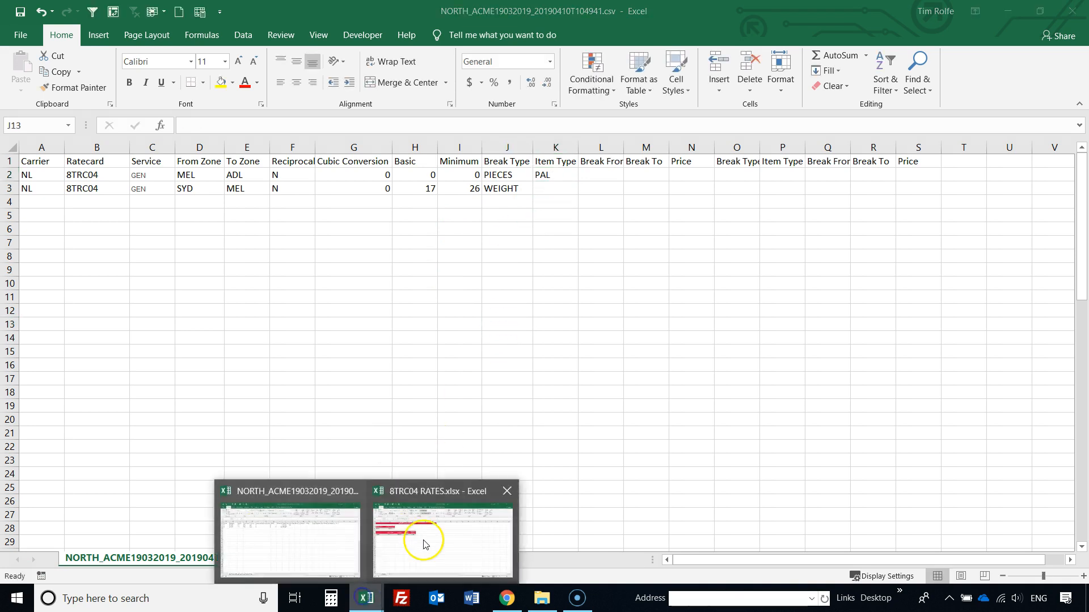
click(425, 545)
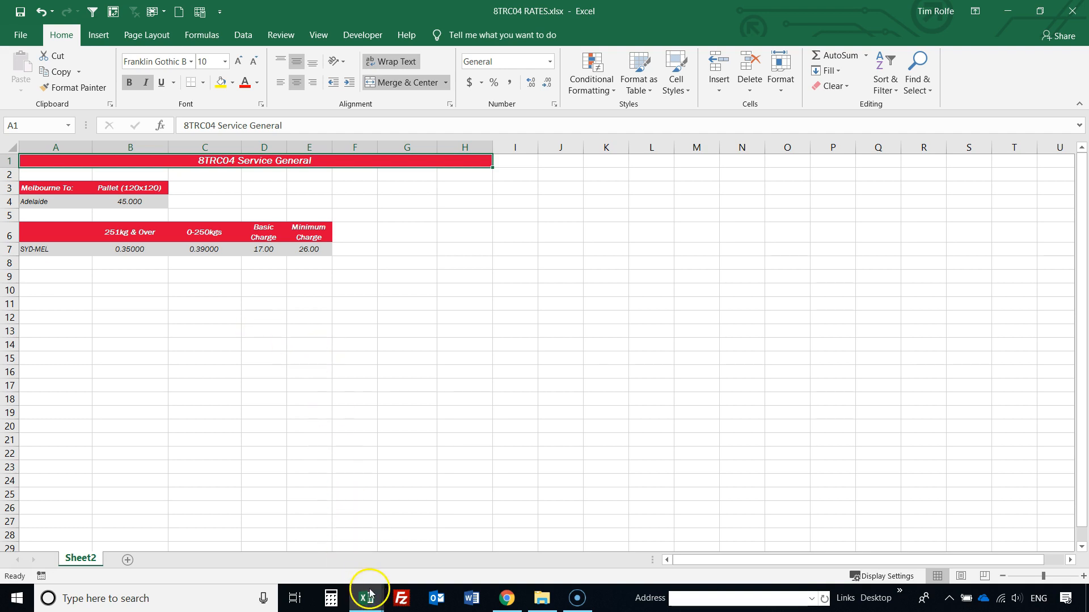
mouse_move(366, 593)
click(321, 549)
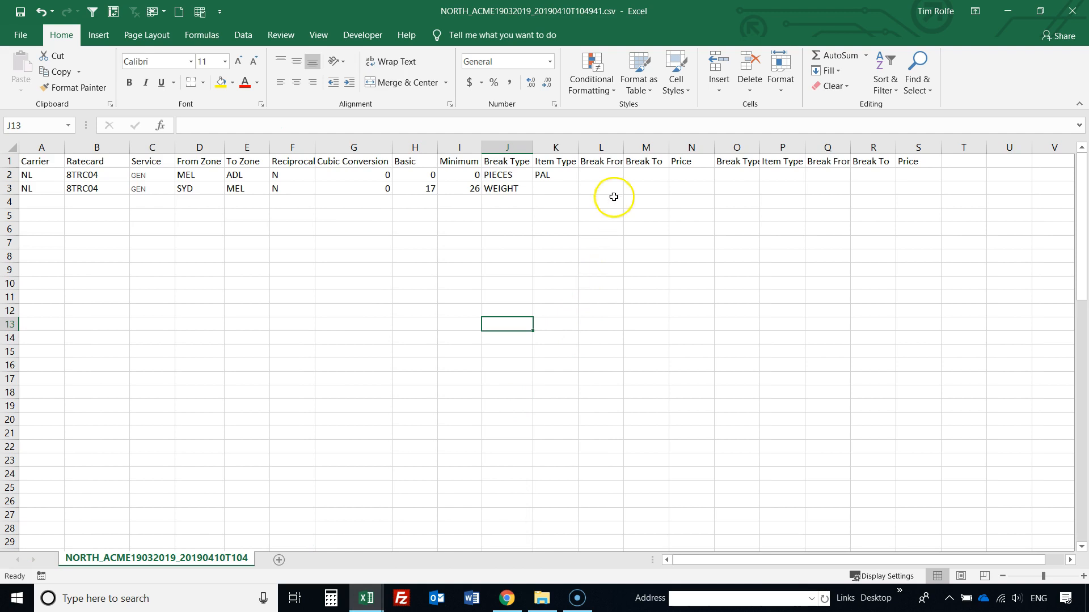
double_click(626, 148)
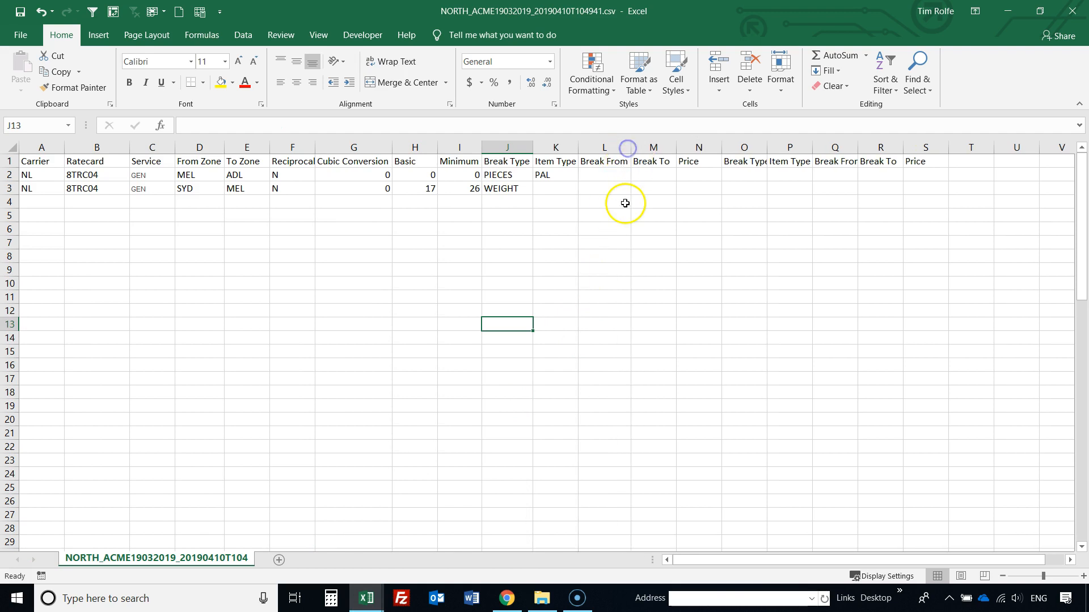
- Check the Melbourne–Adelaide pallet rate in 8TRC04 RATES.xlsx and enter Break From 1 in L2 and Price 45 in N2, leaving M2 blank
click(608, 176)
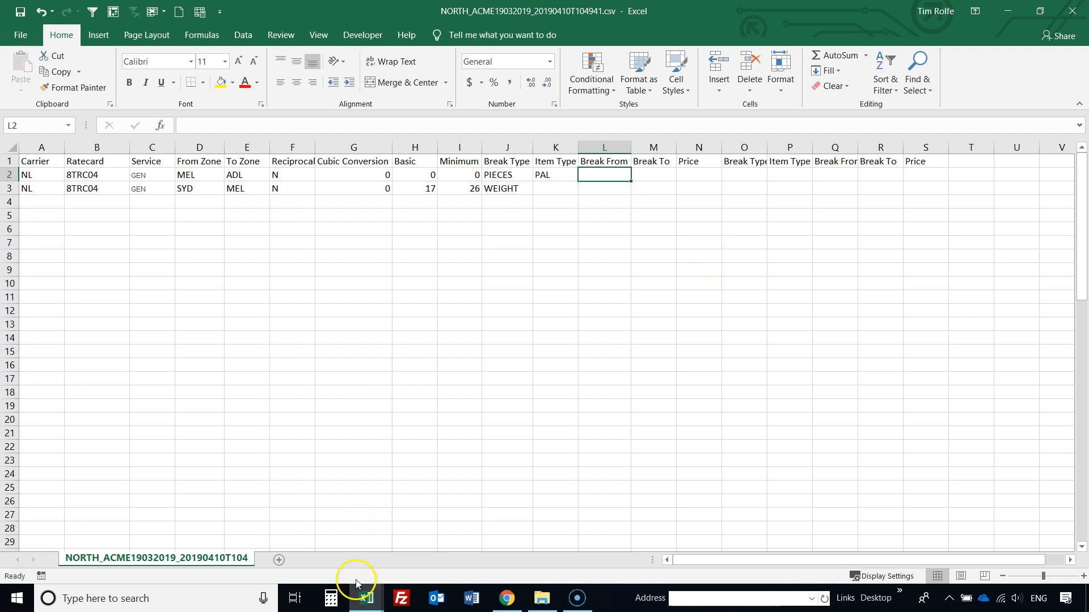
mouse_move(365, 596)
click(433, 531)
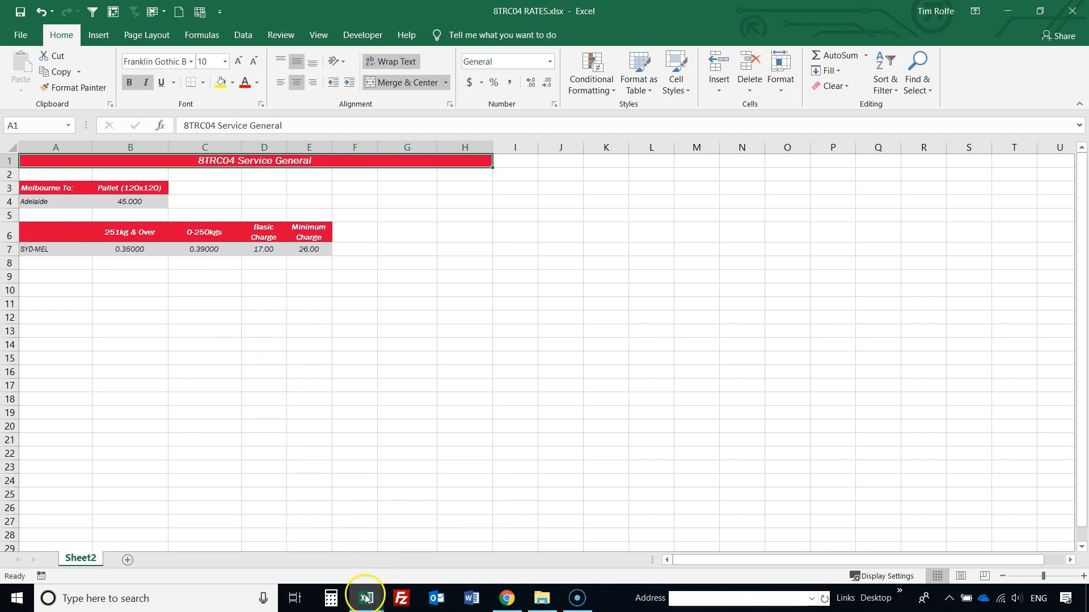
mouse_move(367, 596)
click(314, 543)
text(1)
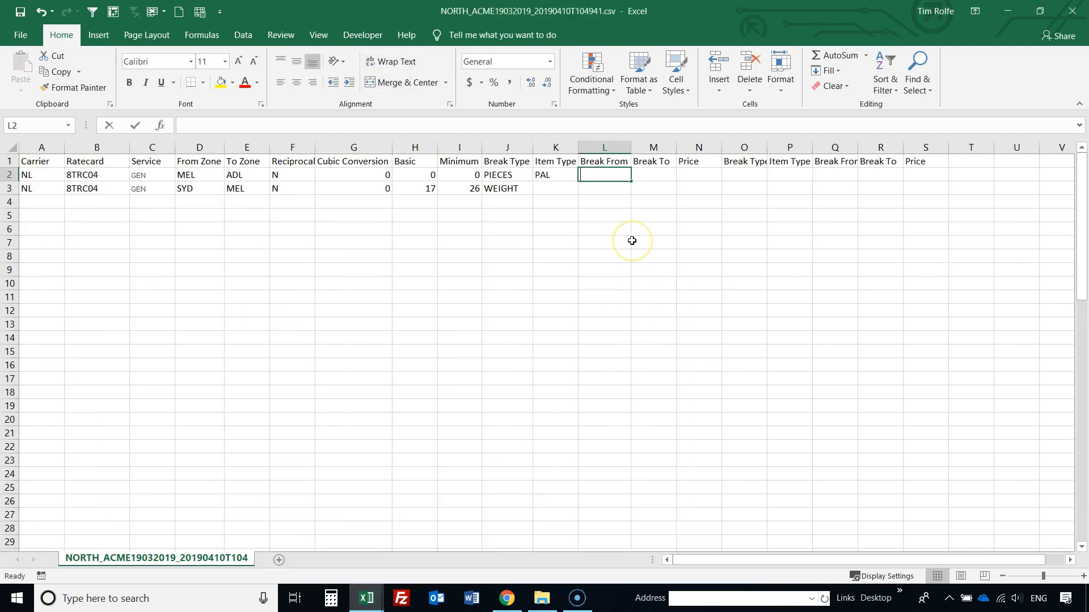
key(Tab)
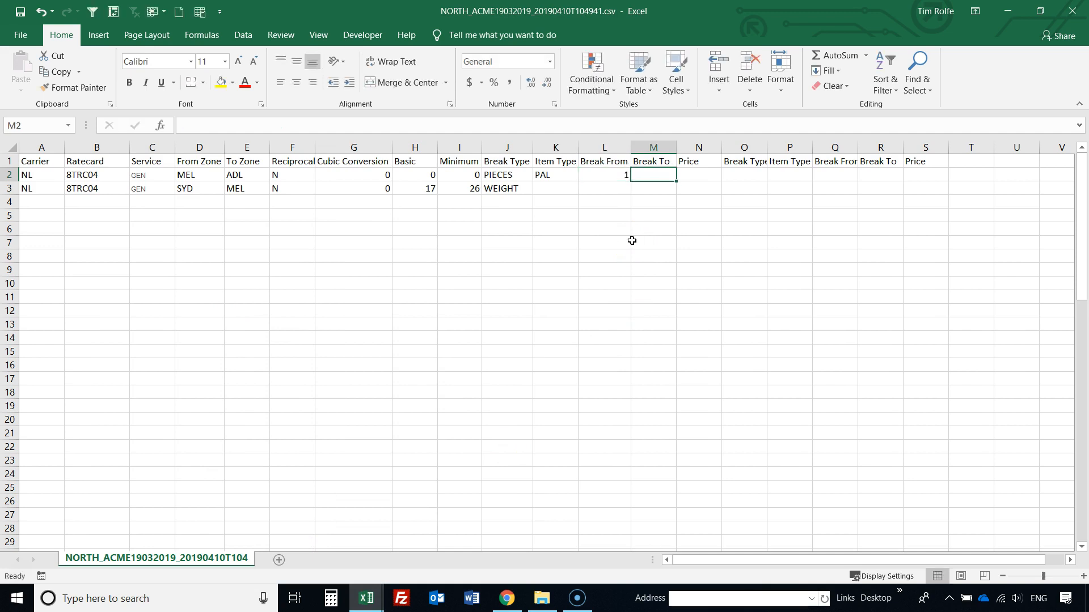
key(Tab)
text(45)
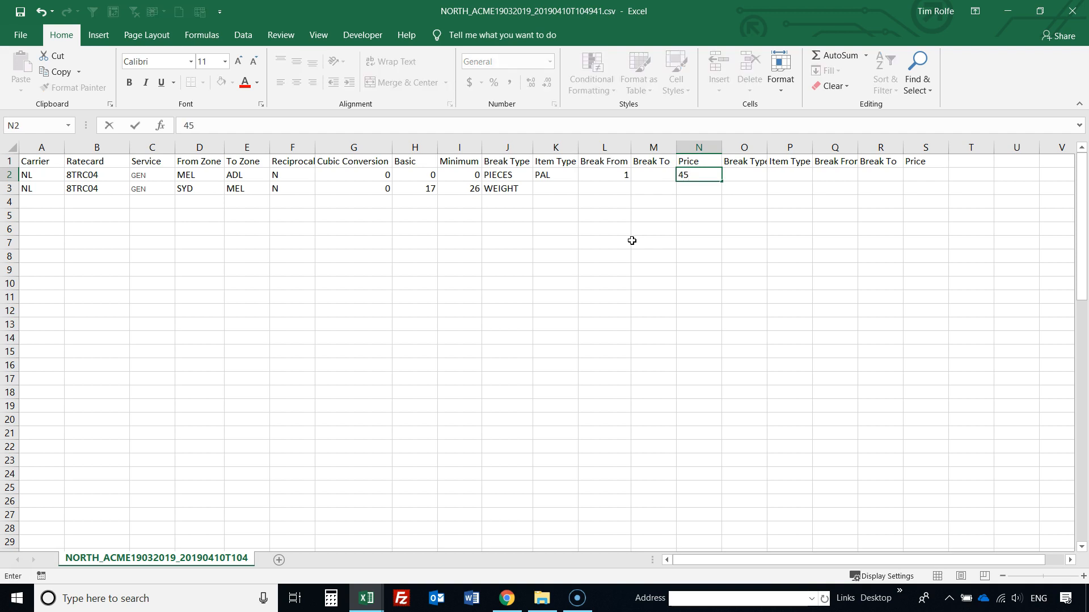
key(Return)
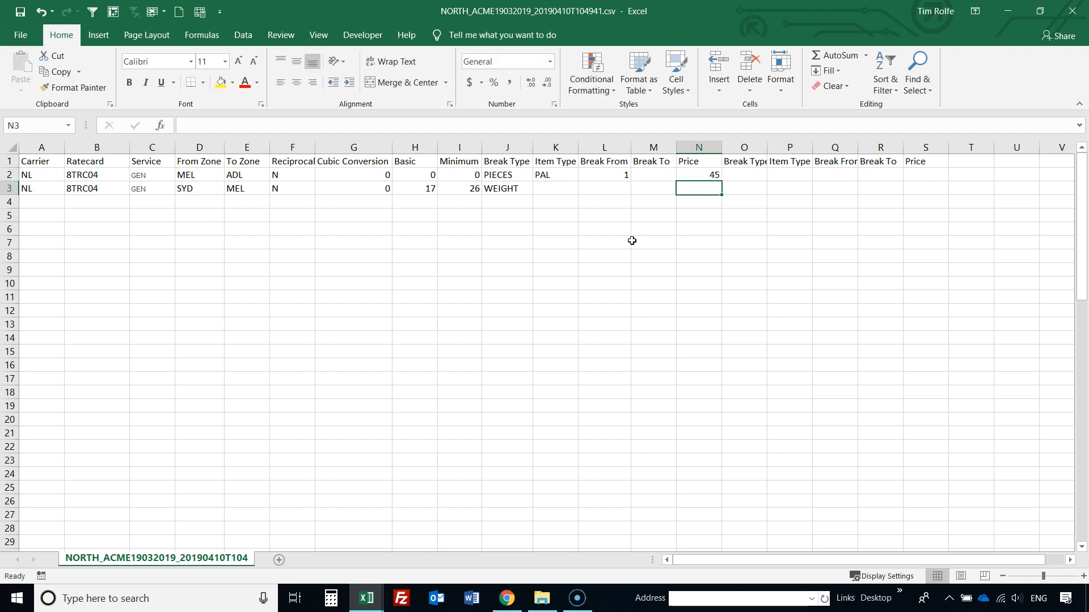
- Check the SYD-MEL weight breaks in 8TRC04 RATES.xlsx and enter Break From 1 in L3 and Break To 250 in M3
click(373, 606)
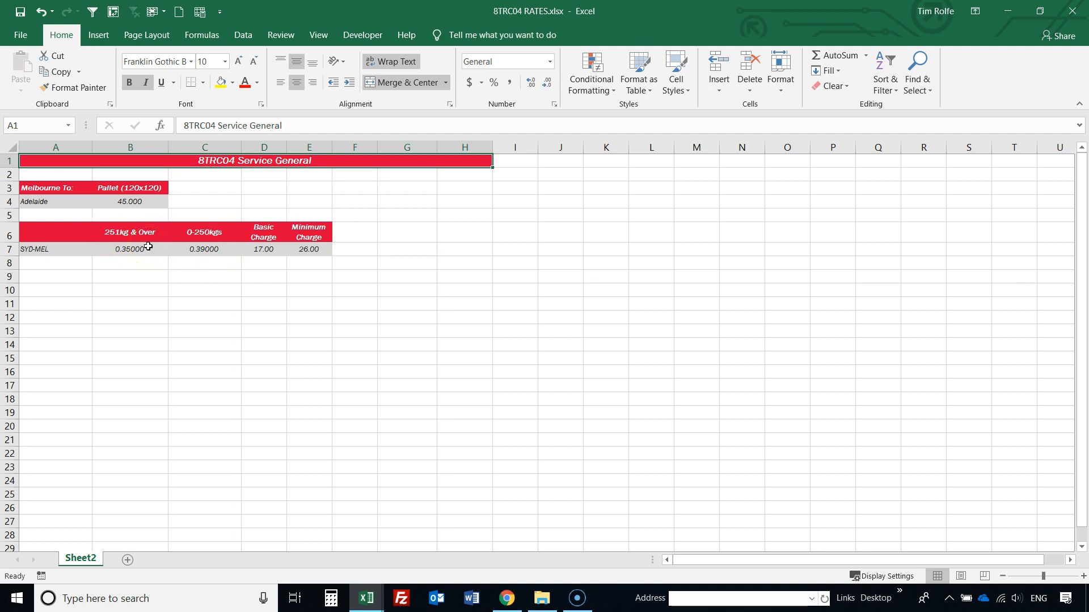
mouse_move(366, 596)
click(320, 556)
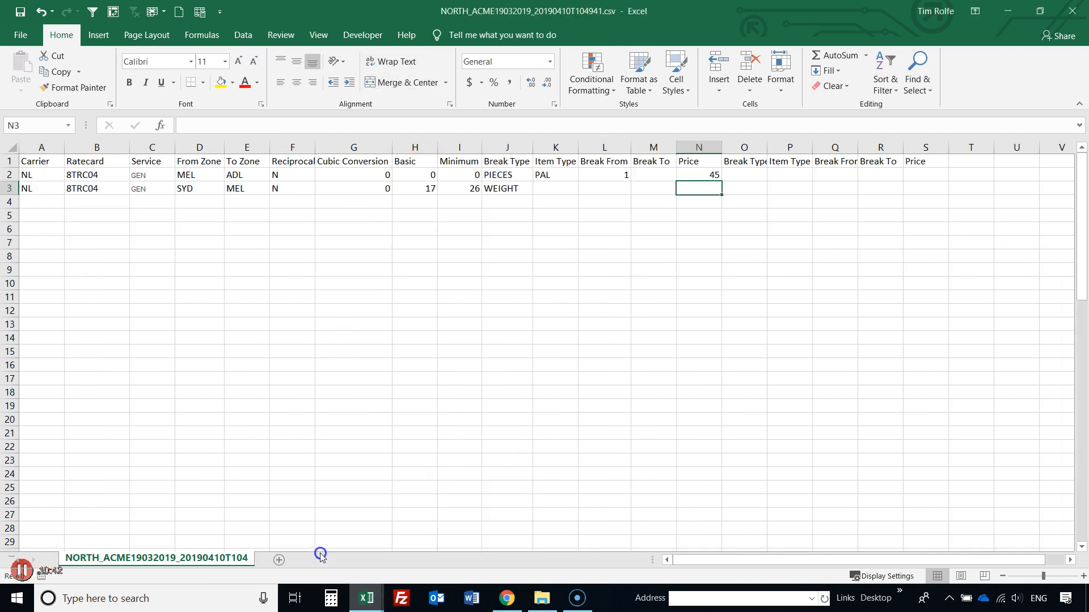
click(604, 183)
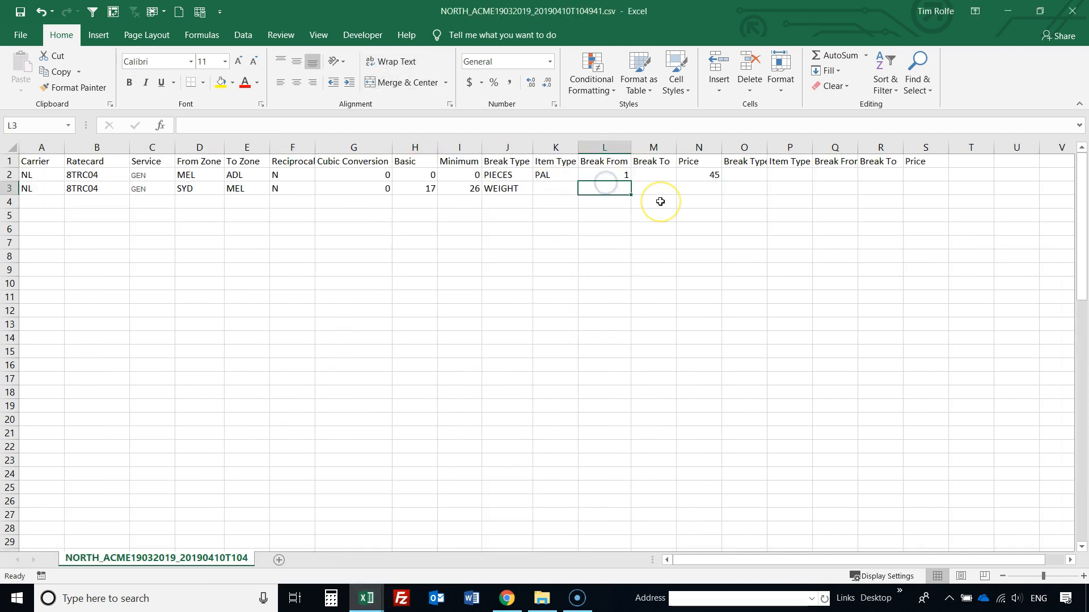
text(1)
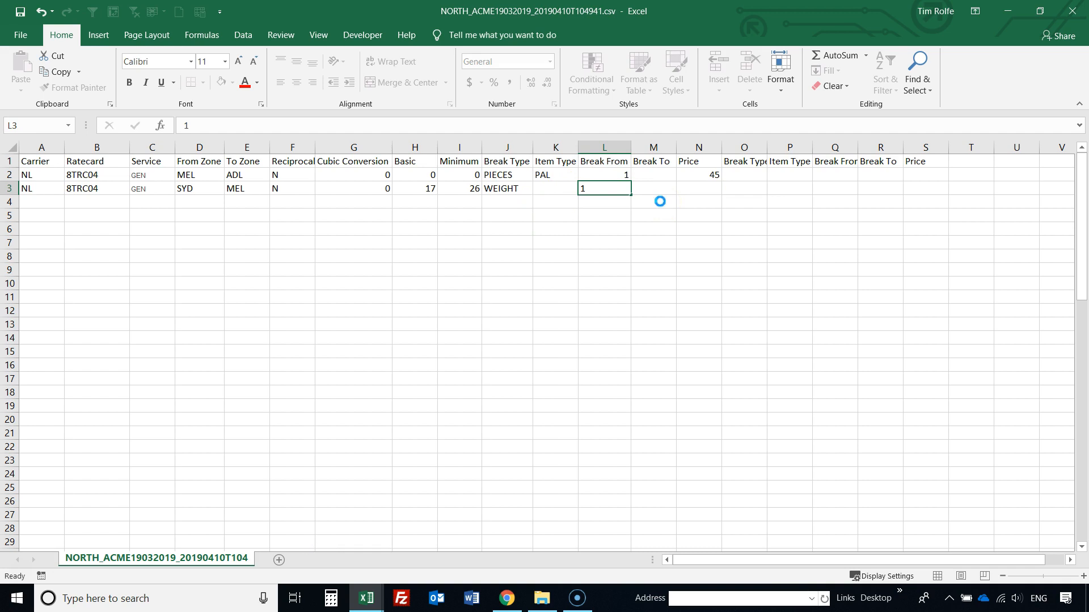
key(Tab)
text(250)
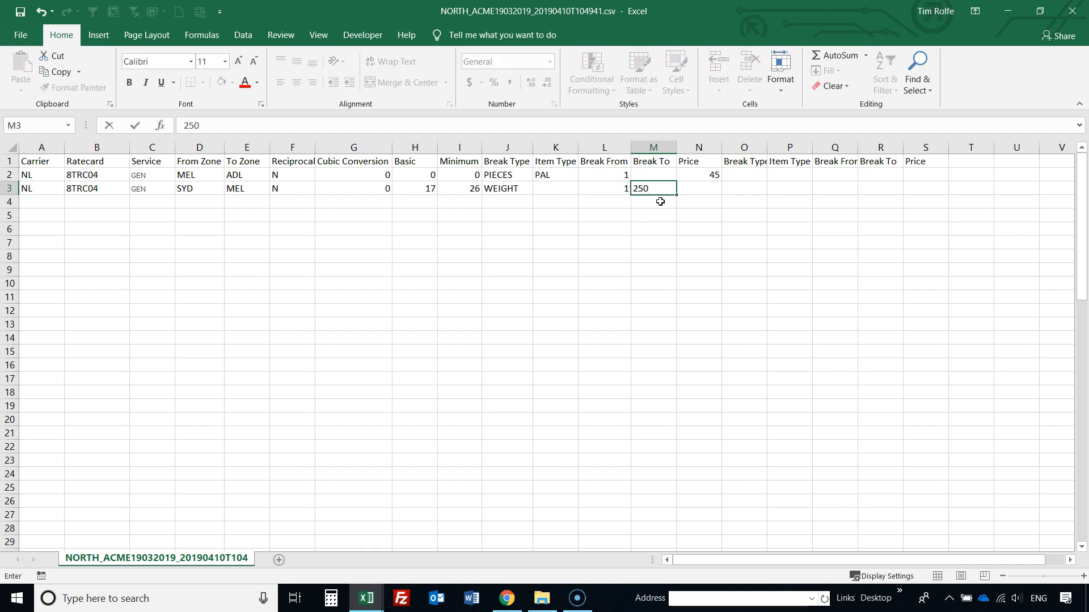
key(Tab)
- Look up the SYD-MEL 0-250kgs rate in 8TRC04 RATES.xlsx and enter .39 as the Price in N3 of the NORTH_ACME CSV
click(378, 598)
click(447, 544)
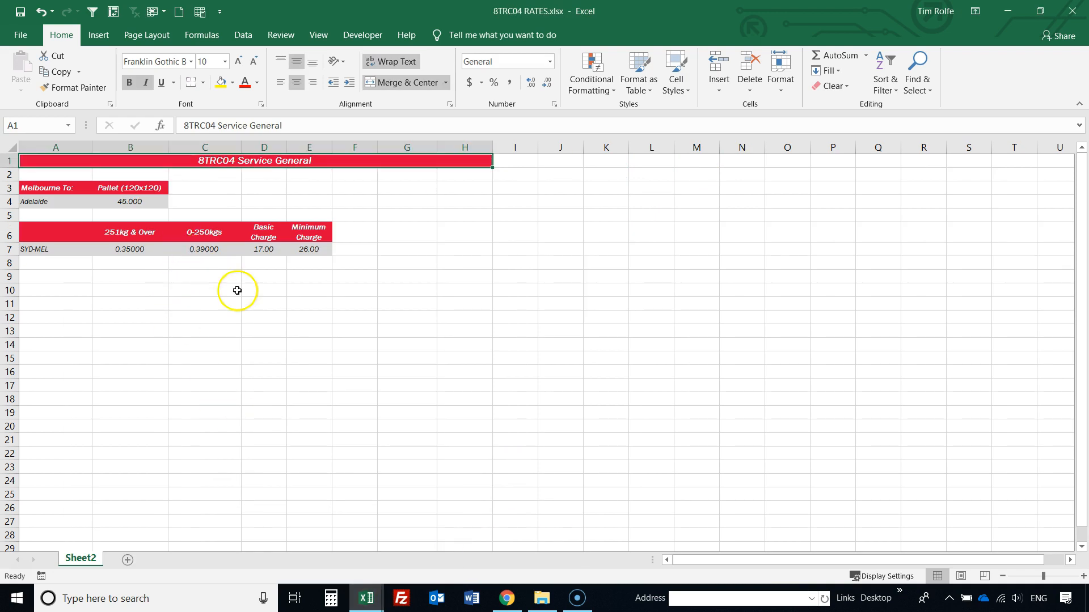
click(369, 604)
click(315, 539)
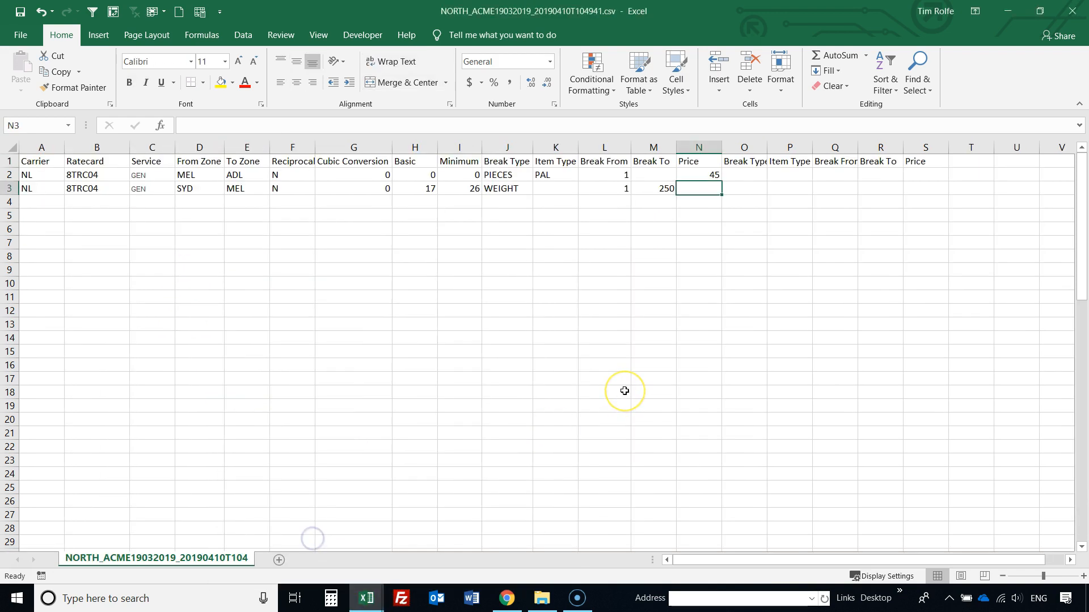
text(.39)
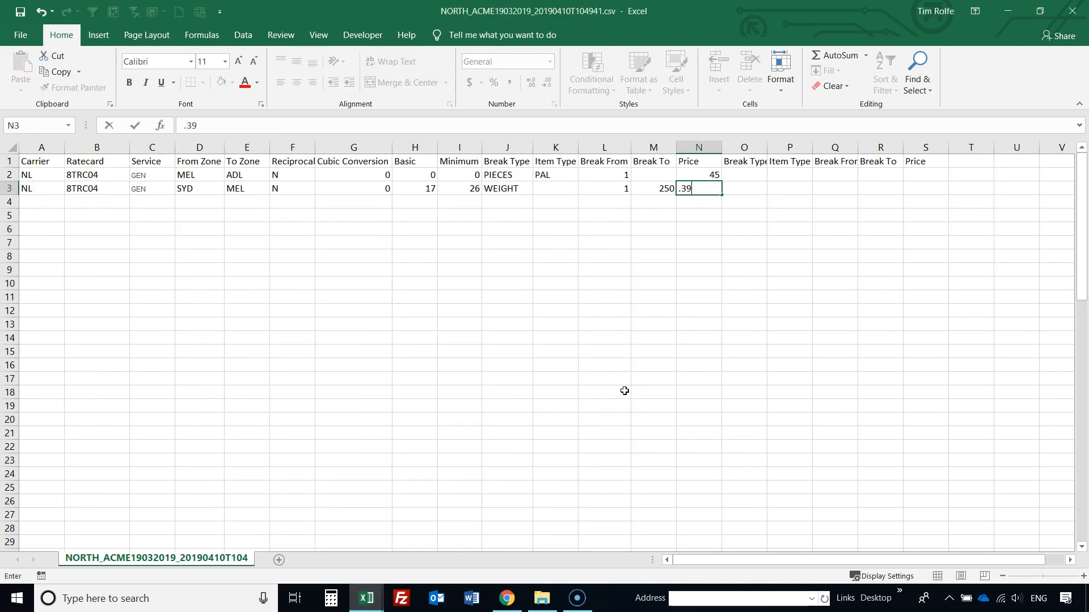
key(Tab)
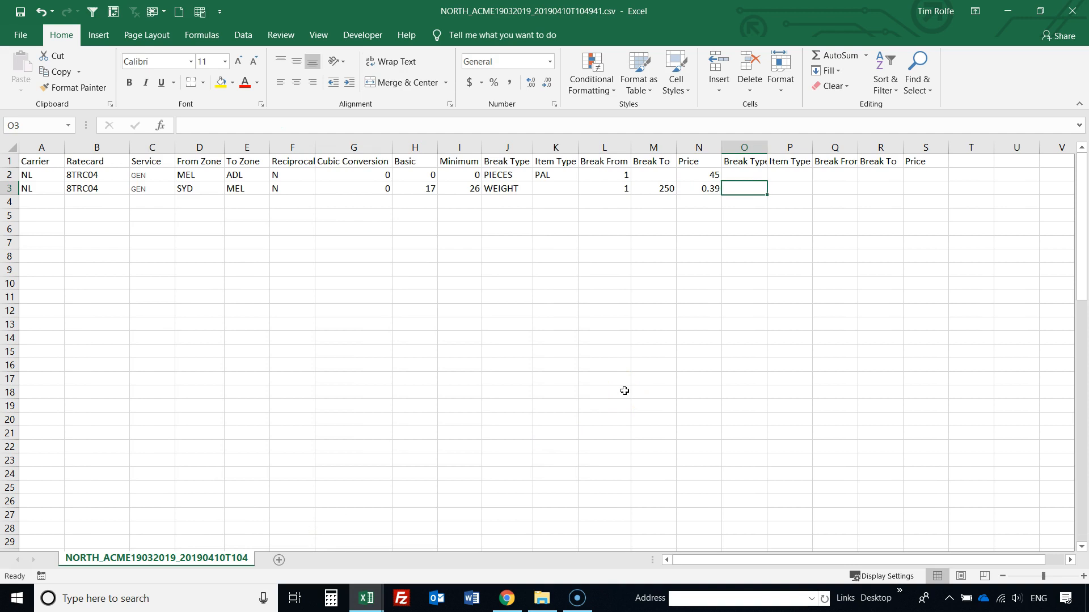
- Add a second WEIGHT break in row 3 with Break From 251 in Q3 and Price .35 in S3, and save the file as CSV
text(WEIGHT)
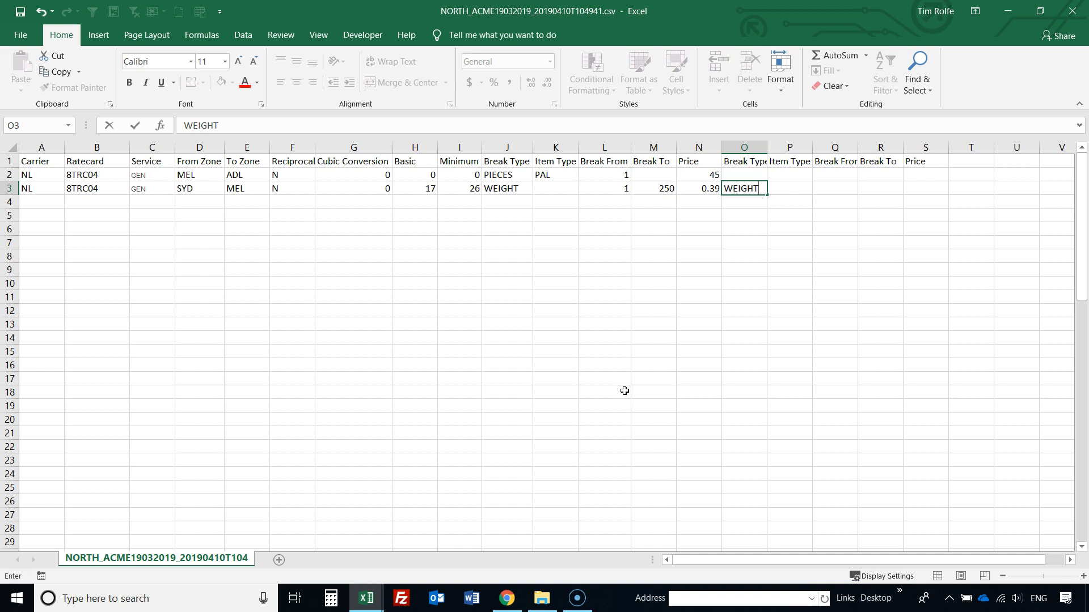
key(Tab)
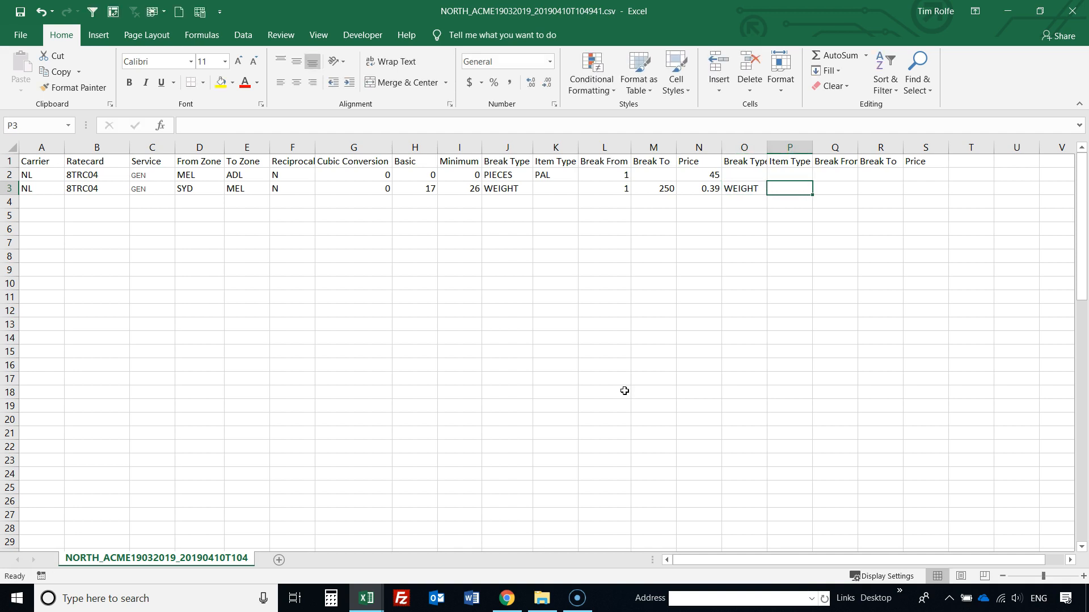
key(Tab)
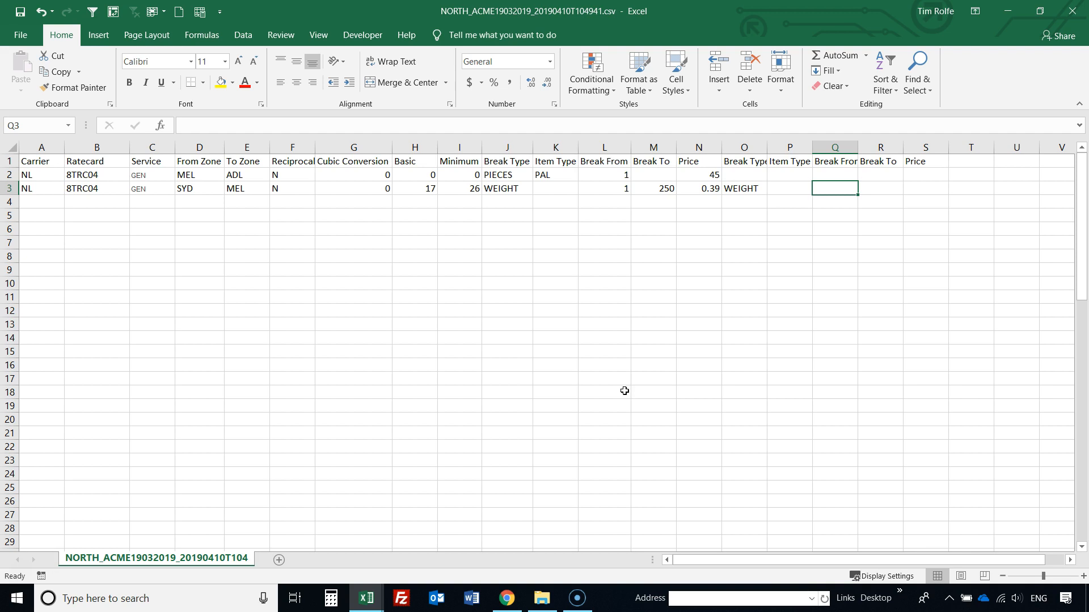
text(251)
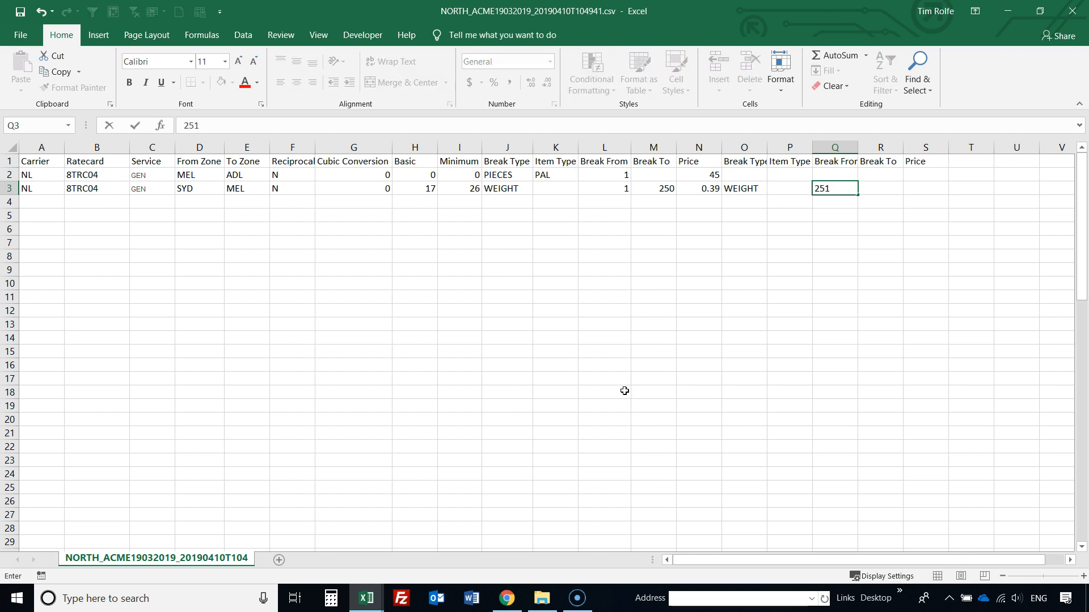
key(Tab)
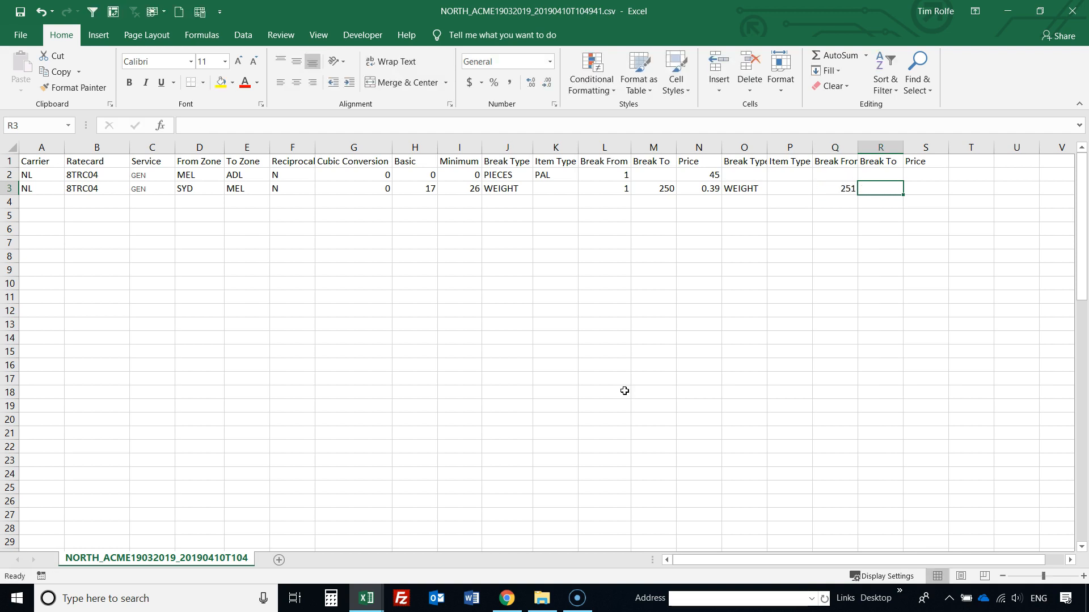
key(Tab)
text(.35)
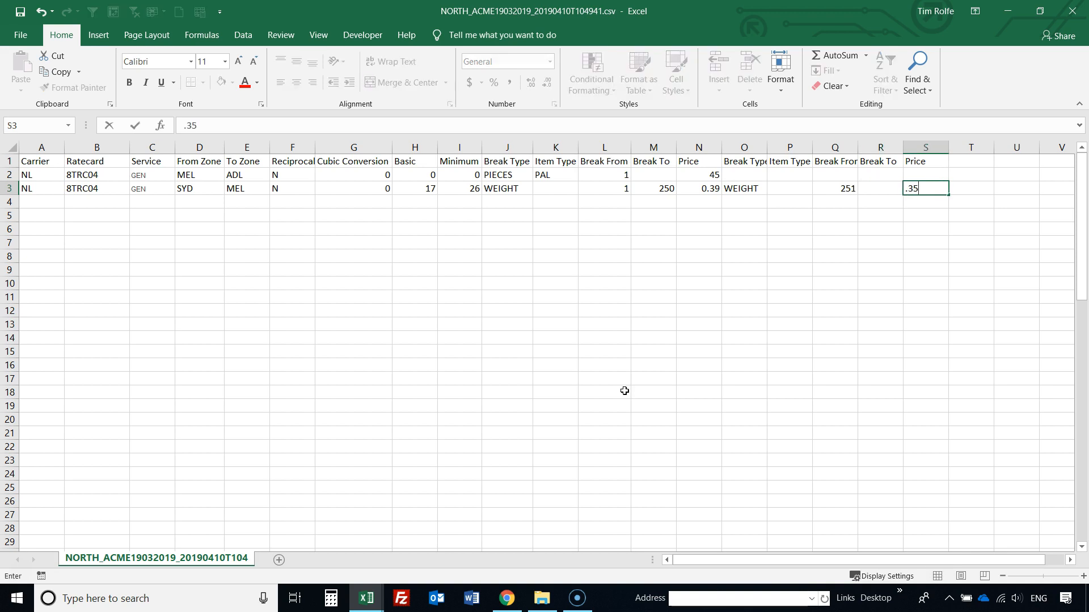
key(Return)
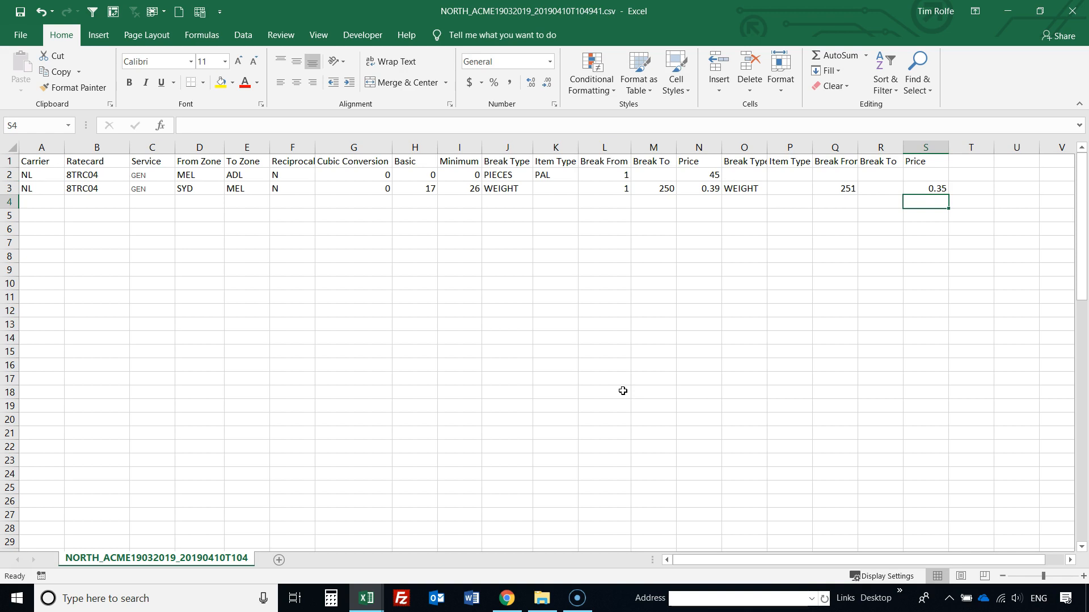
click(20, 11)
click(491, 342)
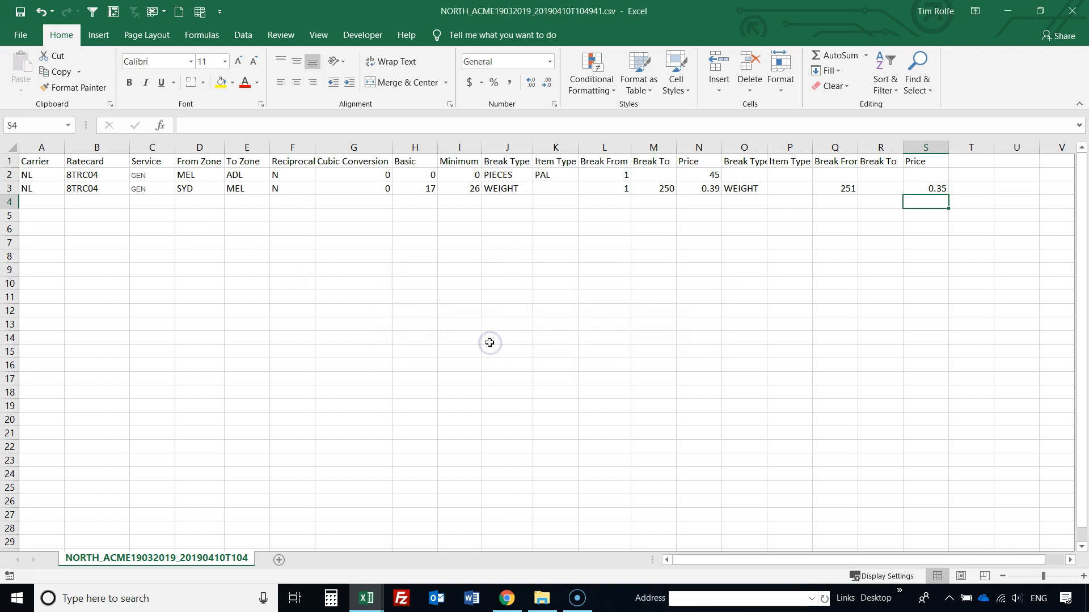